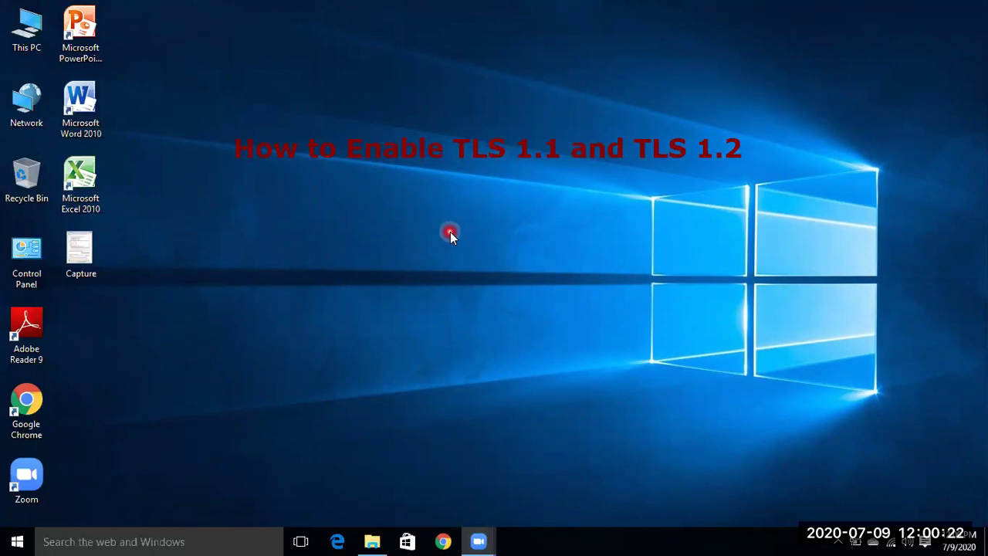
{"action": "left_click", "coordinate": [340, 541]}
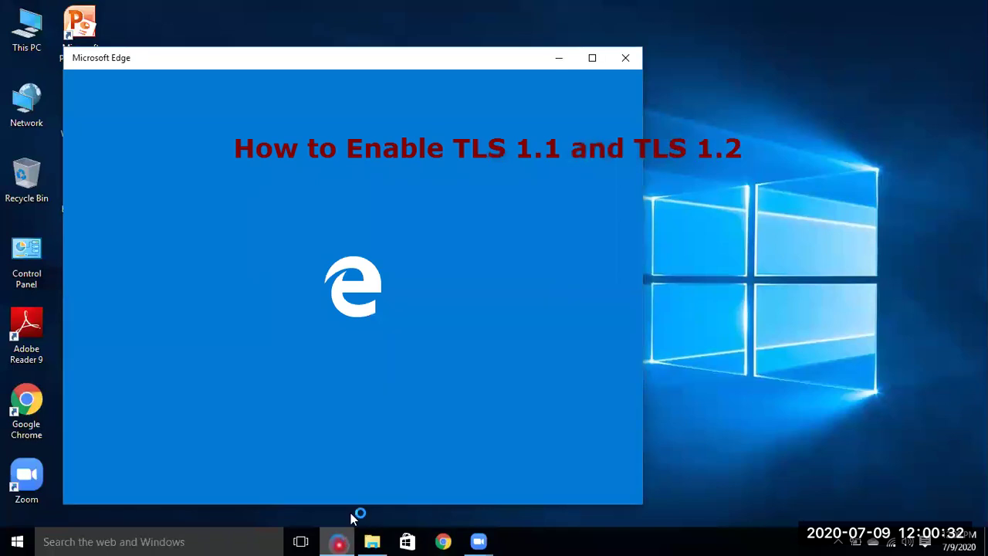
{"action": "left_click", "coordinate": [399, 387]}
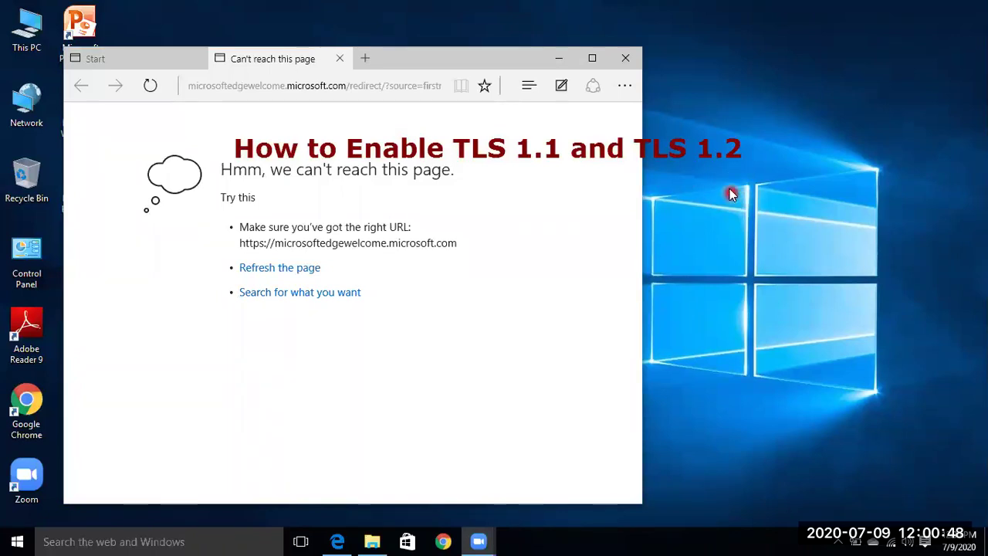
{"action": "left_click", "coordinate": [625, 64]}
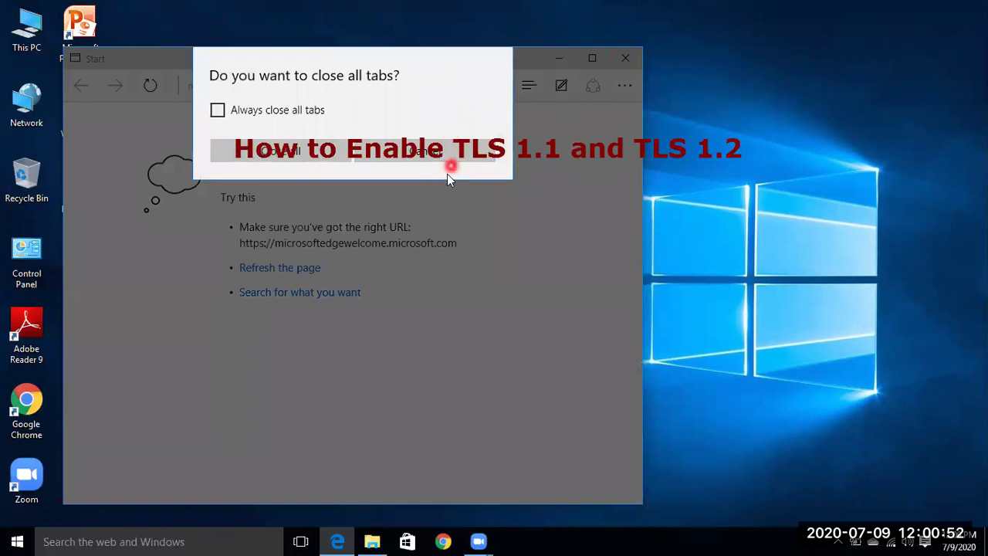
{"action": "left_click", "coordinate": [324, 158]}
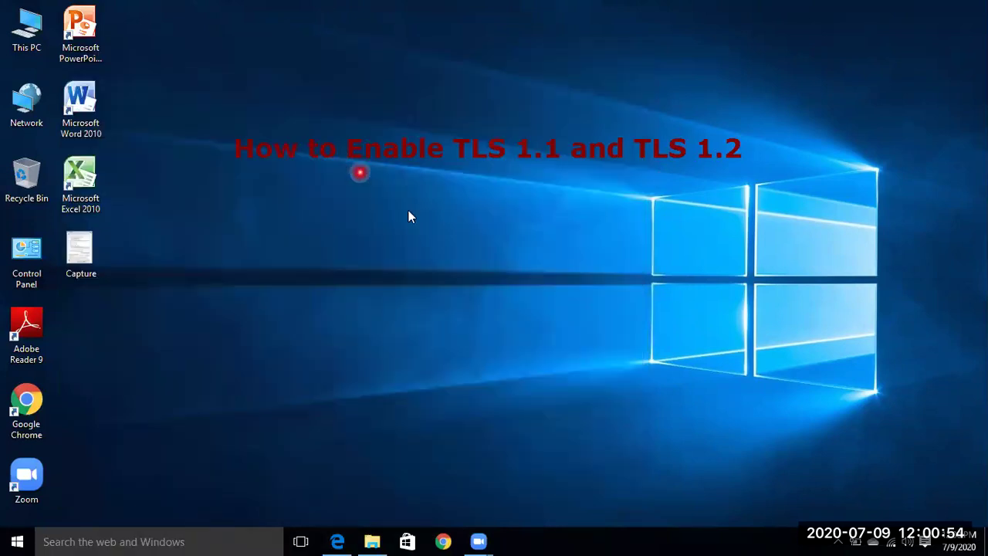
Step: Launch the Registry Editor by running regedit from the Run dialog
{"action": "left_click", "coordinate": [139, 541]}
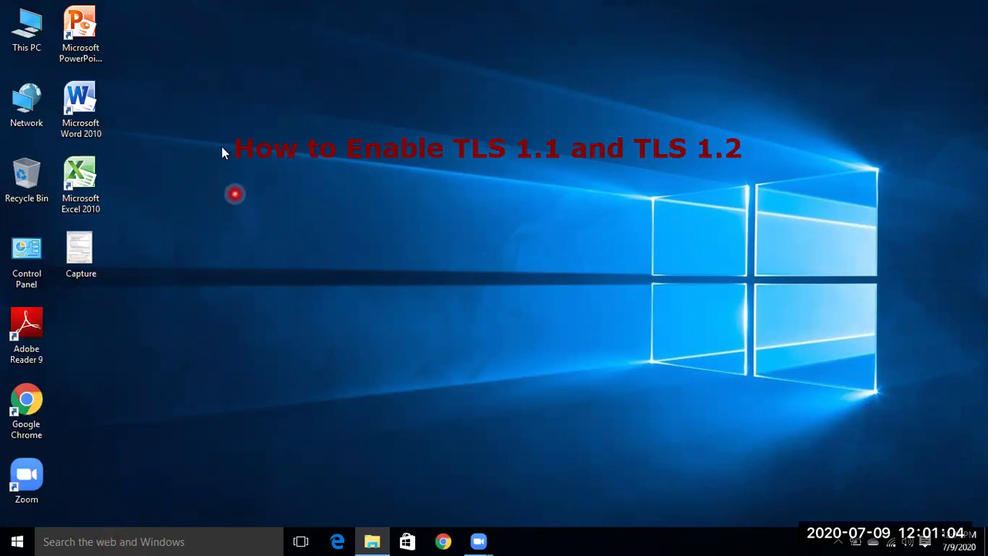
{"action": "left_click", "coordinate": [109, 539]}
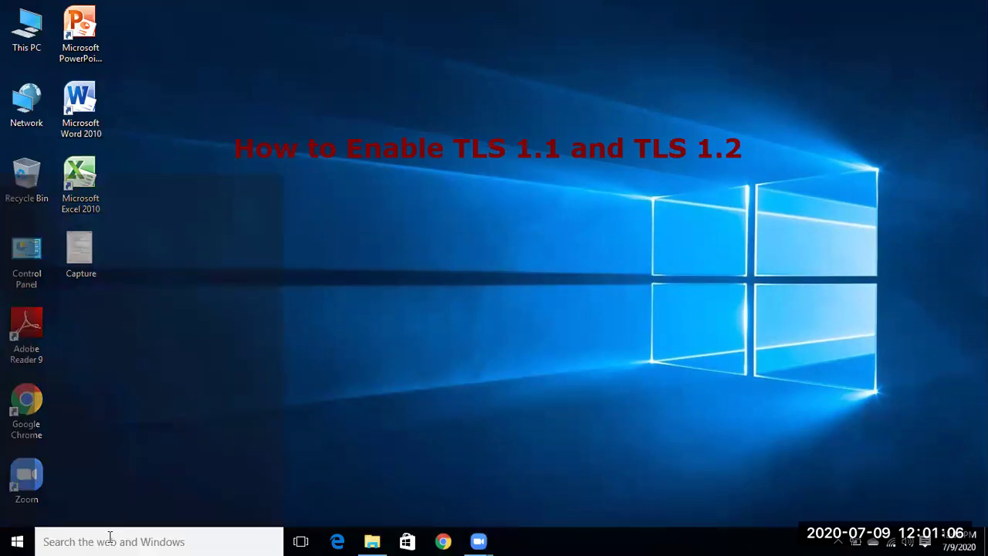
{"action": "type", "text": "run"}
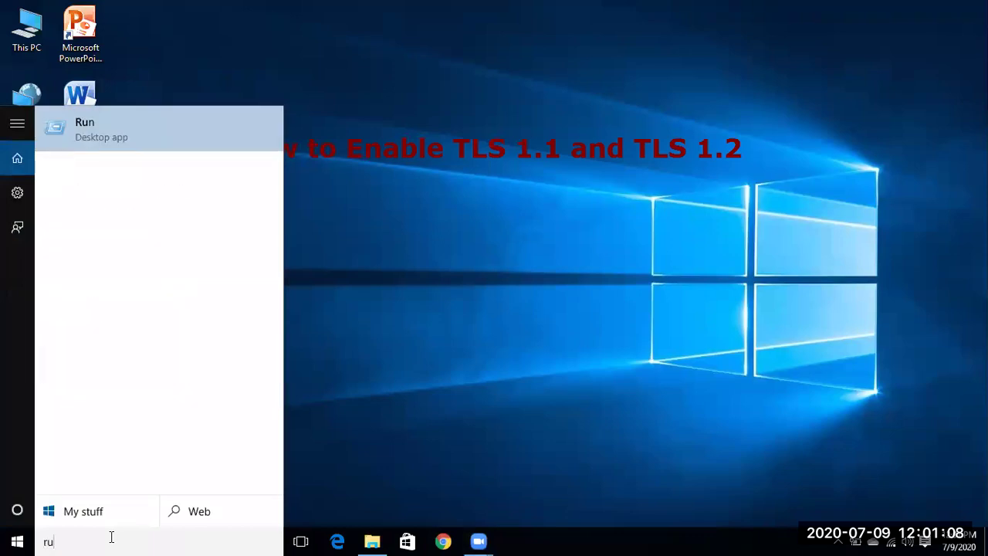
{"action": "left_click", "coordinate": [170, 136]}
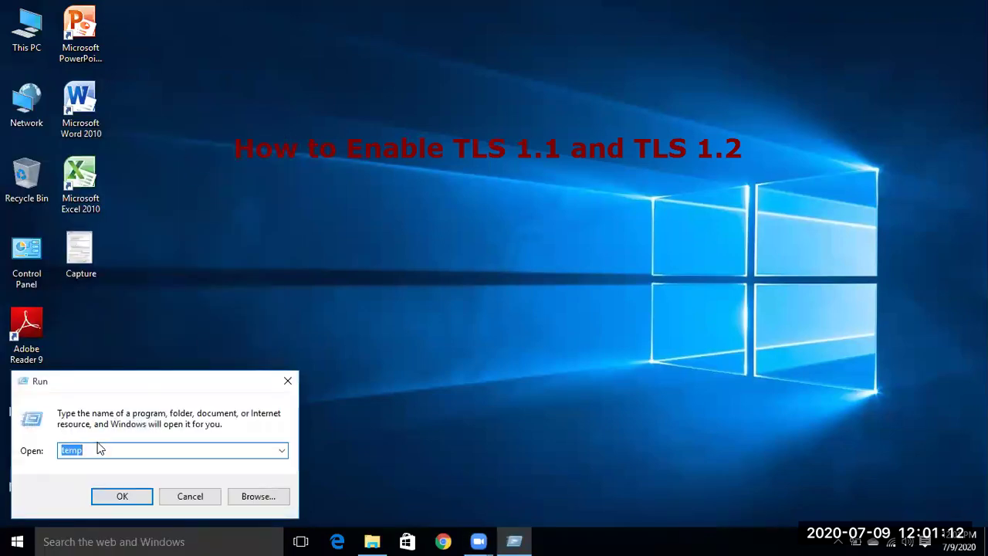
{"action": "type", "text": "re"}
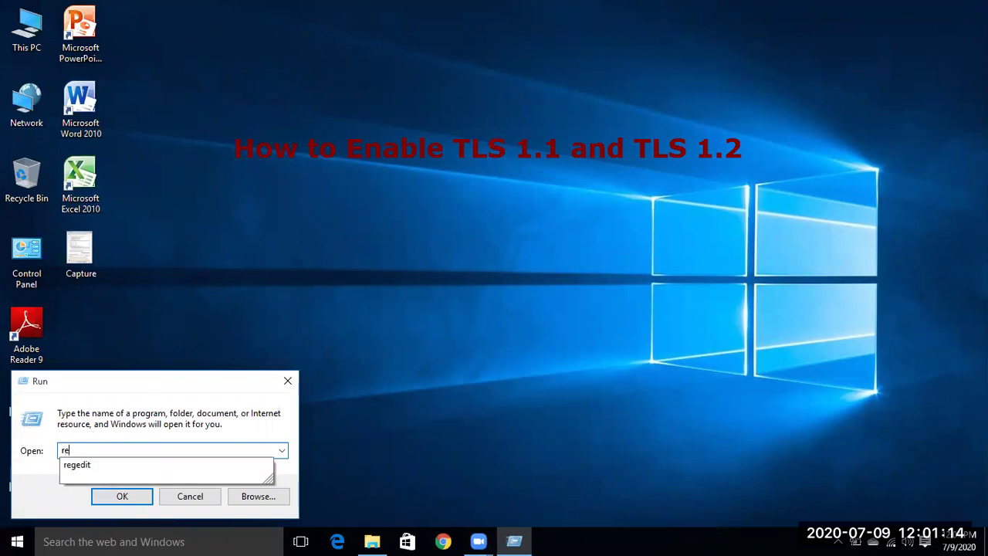
{"action": "type", "text": "gedit"}
{"action": "key", "text": "Return"}
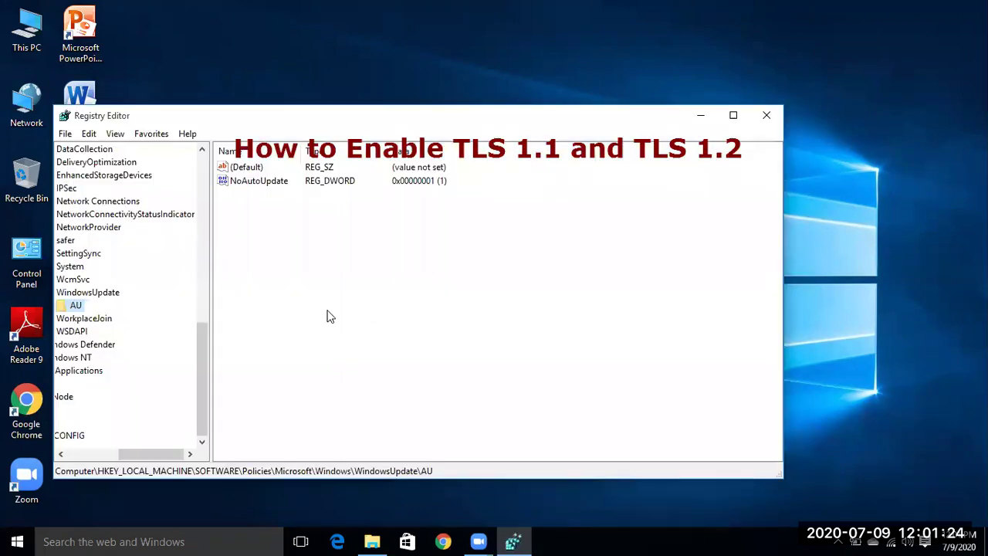
Step: Collapse the expanded Policies and SOFTWARE branches and the HKEY_LOCAL_MACHINE hive in the registry tree
{"action": "left_click_drag", "start_coordinate": [200, 392], "coordinate": [222, 318]}
{"action": "left_click_drag", "start_coordinate": [164, 453], "coordinate": [103, 451]}
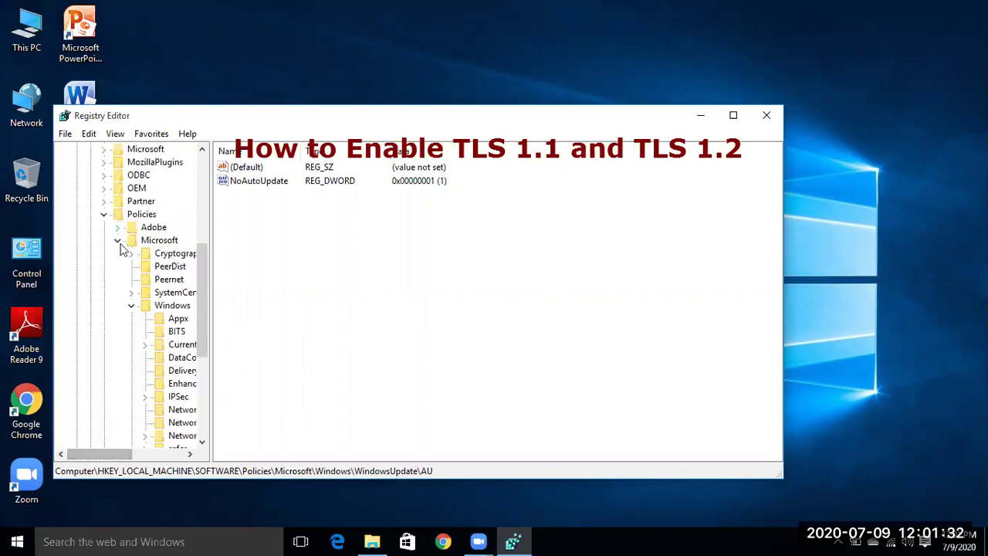
{"action": "left_click", "coordinate": [131, 305]}
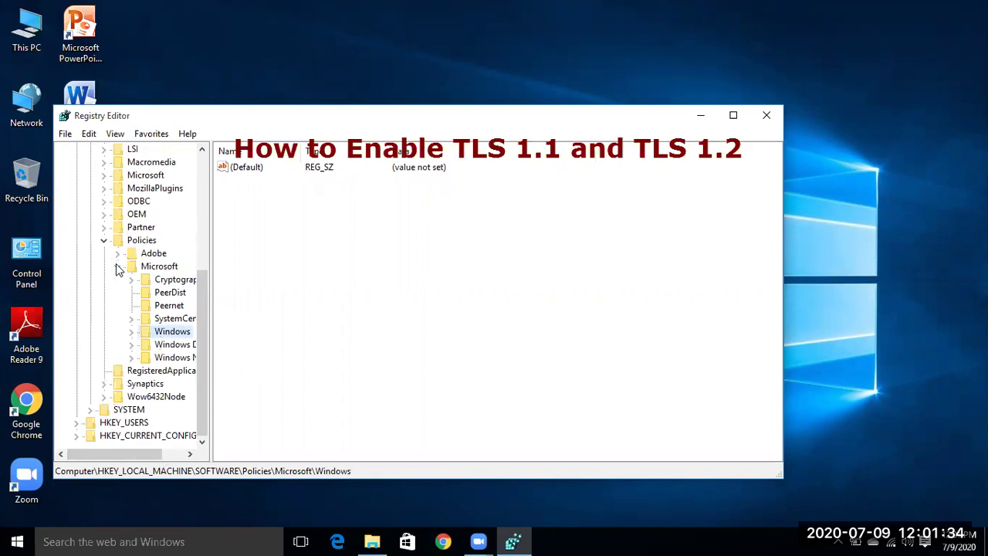
{"action": "left_click", "coordinate": [117, 267]}
{"action": "left_click", "coordinate": [104, 333]}
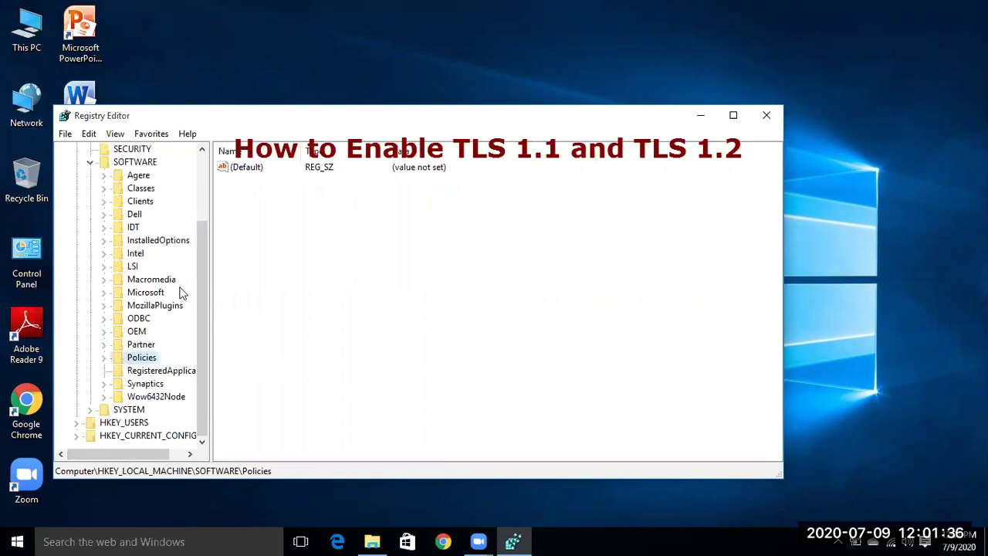
{"action": "left_click", "coordinate": [90, 162]}
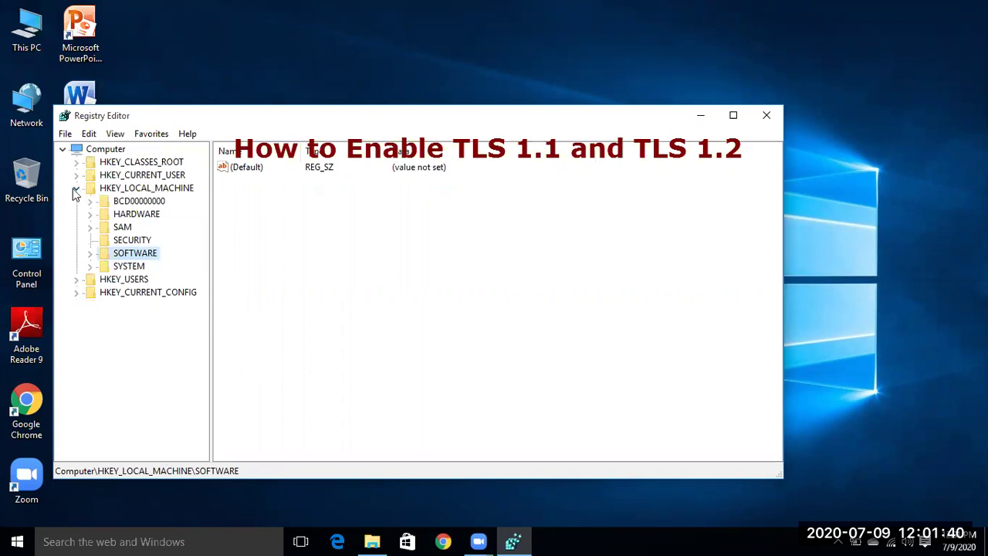
{"action": "left_click", "coordinate": [75, 189]}
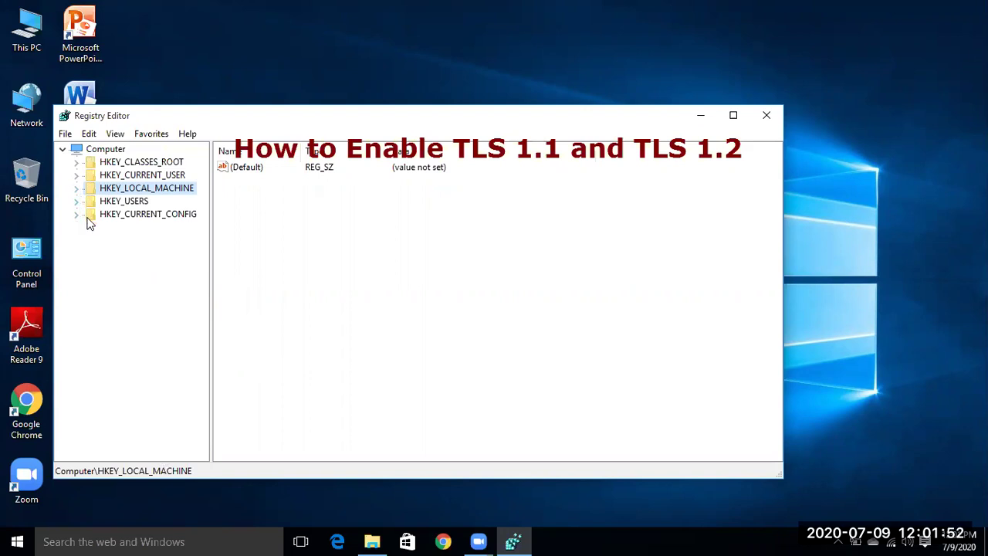
Step: Expand the registry path HKEY_LOCAL_MACHINE\SYSTEM\CurrentControlSet\Control
{"action": "left_click", "coordinate": [76, 187]}
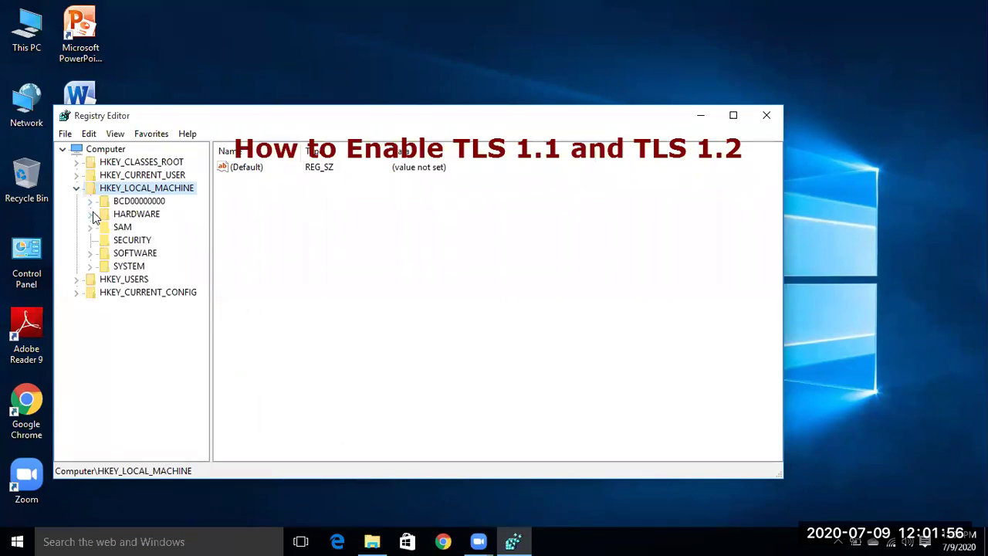
{"action": "left_click", "coordinate": [91, 266]}
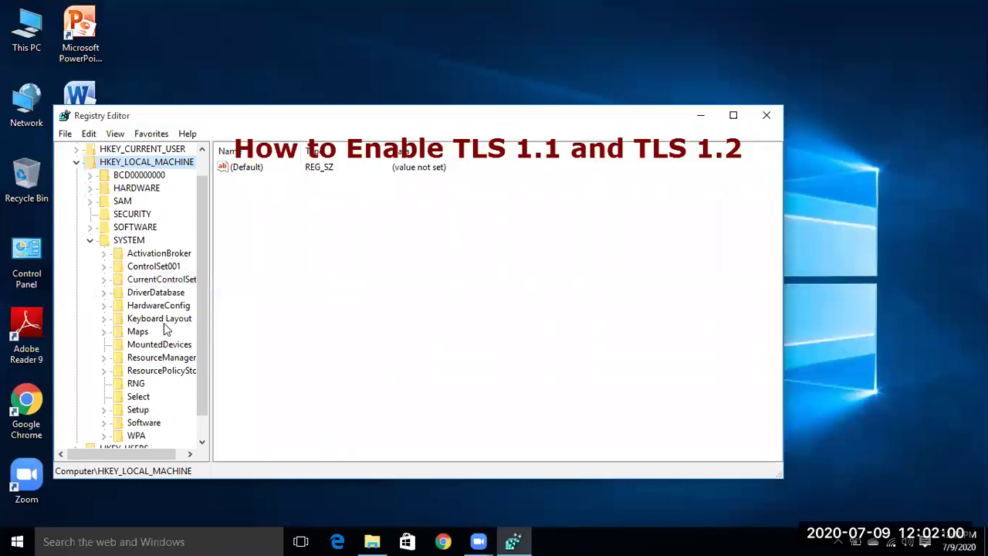
{"action": "left_click", "coordinate": [103, 279]}
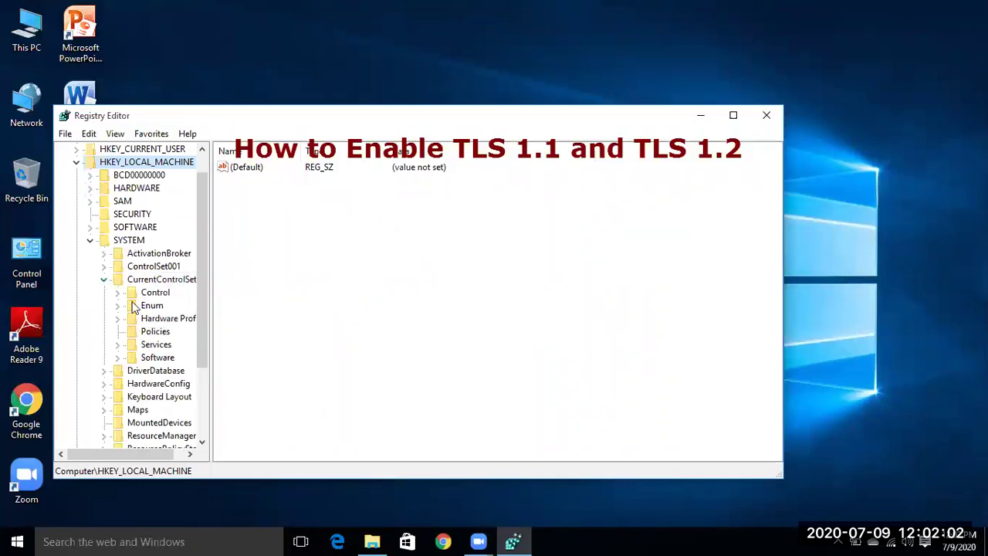
{"action": "left_click", "coordinate": [117, 292]}
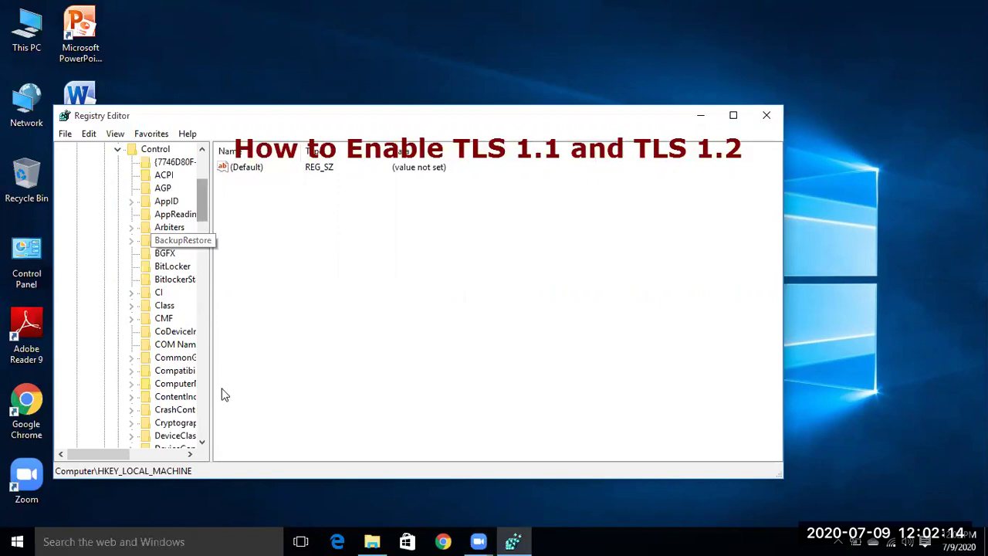
Step: Expand SecurityProviders\SCHANNEL\Protocols under the Control key
{"action": "left_click_drag", "start_coordinate": [113, 454], "coordinate": [131, 461]}
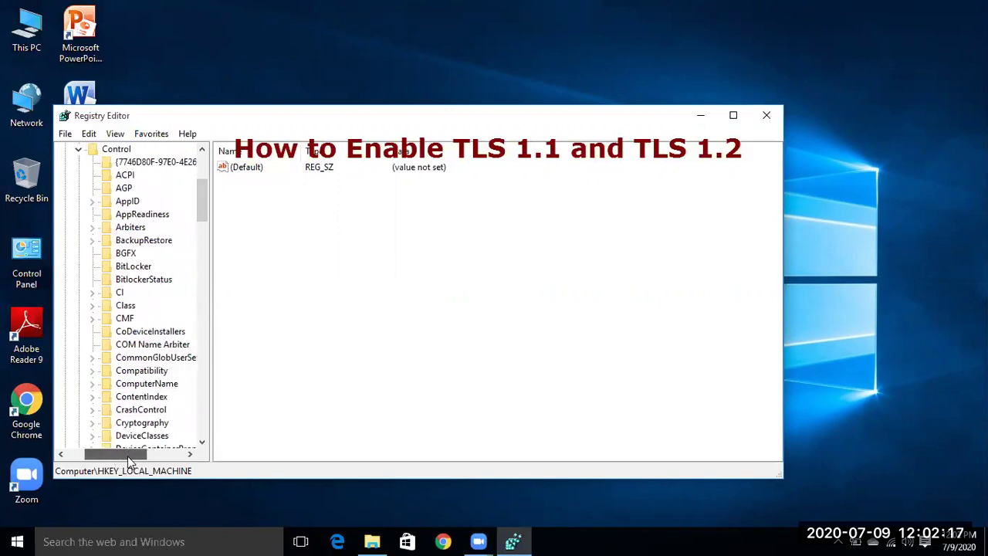
{"action": "left_click", "coordinate": [202, 445]}
{"action": "left_click", "coordinate": [202, 445]}
{"action": "left_click", "coordinate": [202, 445]}
{"action": "left_click", "coordinate": [203, 445]}
{"action": "double_click", "coordinate": [202, 444]}
{"action": "left_click", "coordinate": [202, 444]}
{"action": "double_click", "coordinate": [203, 445]}
{"action": "left_click", "coordinate": [202, 445]}
{"action": "double_click", "coordinate": [202, 444]}
{"action": "left_click", "coordinate": [203, 445]}
{"action": "double_click", "coordinate": [203, 444]}
{"action": "left_click_drag", "start_coordinate": [202, 444], "coordinate": [203, 446]}
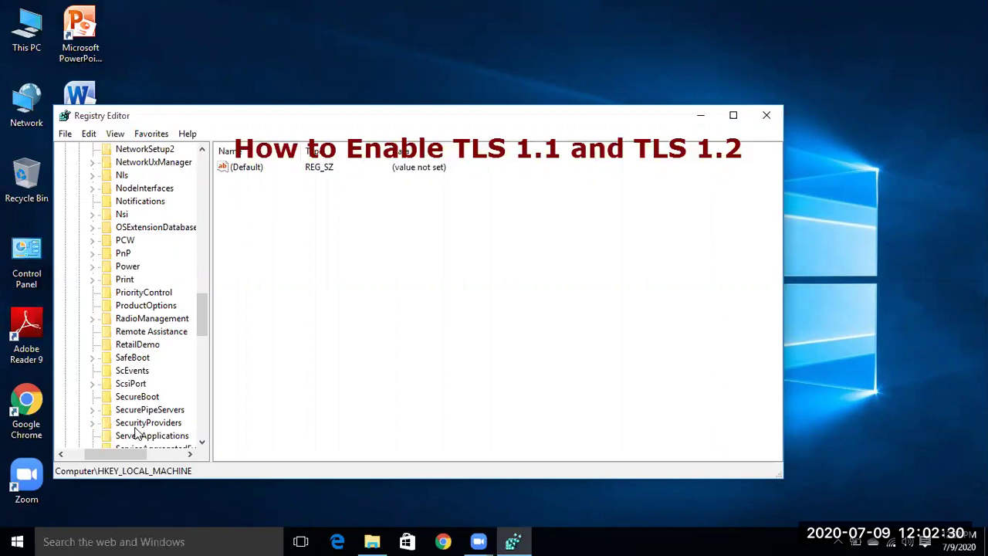
{"action": "left_click", "coordinate": [94, 424]}
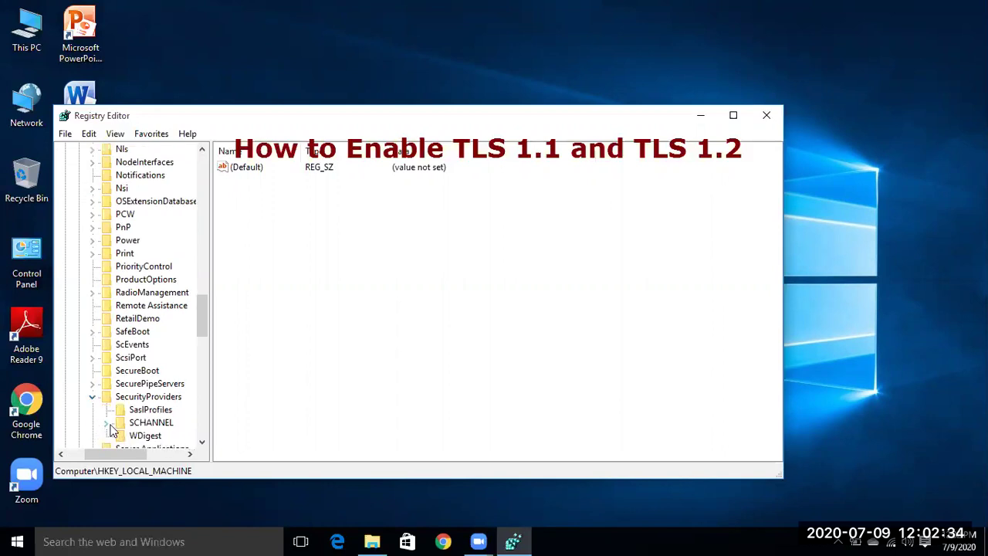
{"action": "left_click", "coordinate": [108, 424]}
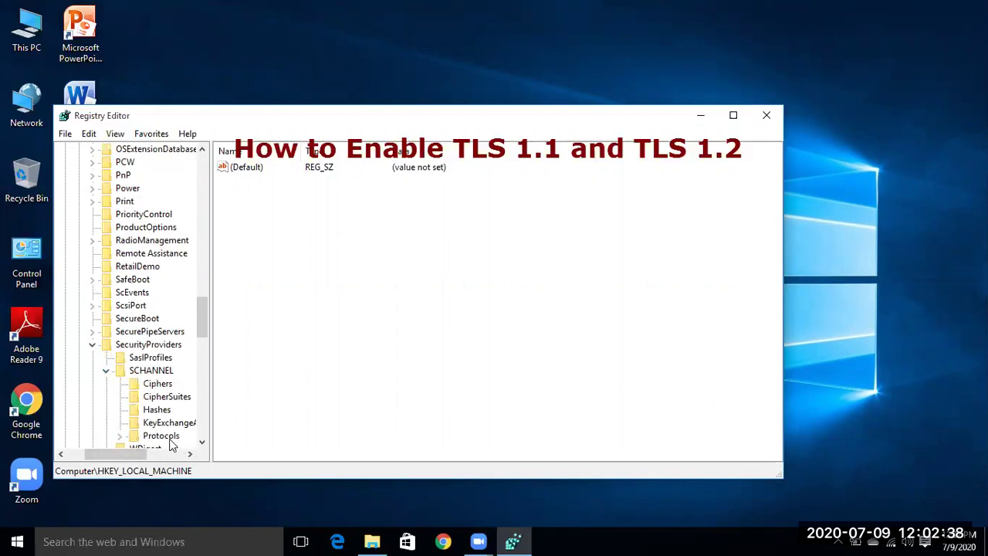
{"action": "left_click_drag", "start_coordinate": [135, 453], "coordinate": [154, 454]}
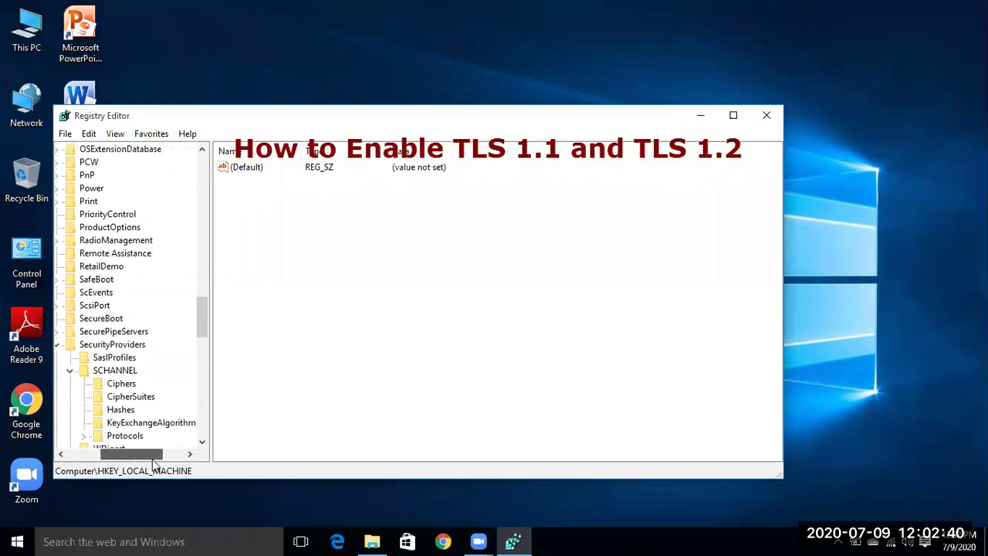
{"action": "left_click", "coordinate": [82, 435]}
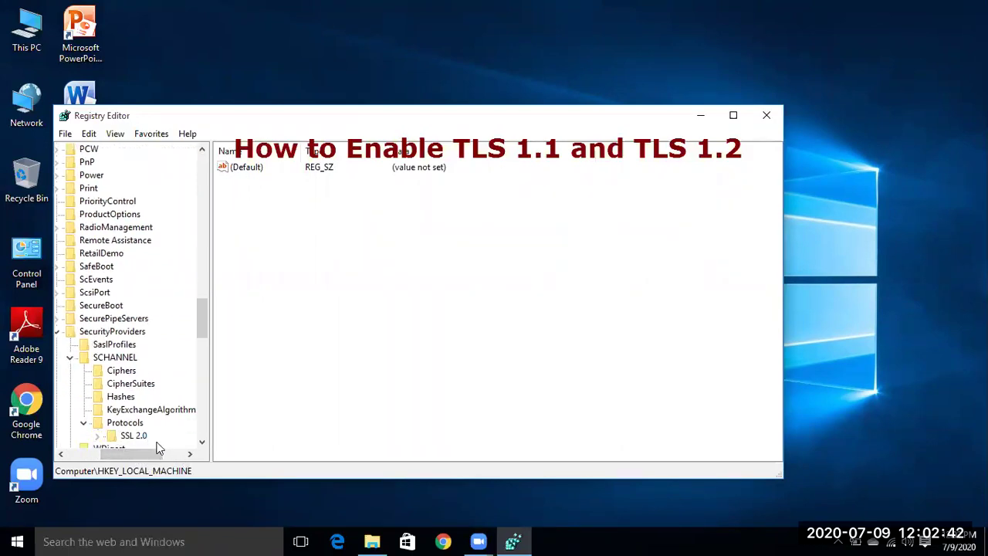
Step: Create a new key named TLS 1.1 under the Protocols key
{"action": "left_click", "coordinate": [202, 443]}
{"action": "left_click", "coordinate": [201, 444]}
{"action": "left_click", "coordinate": [201, 444]}
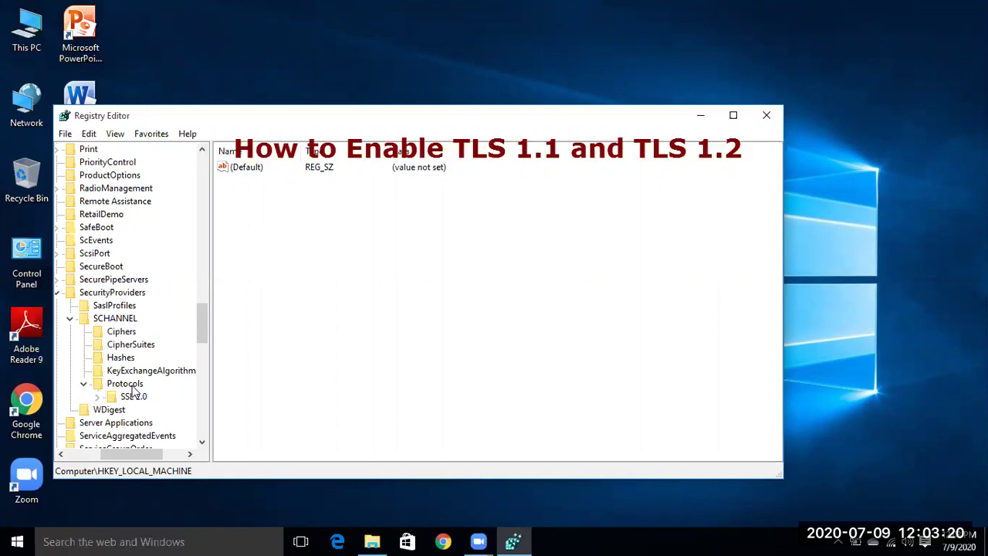
{"action": "right_click", "coordinate": [131, 386]}
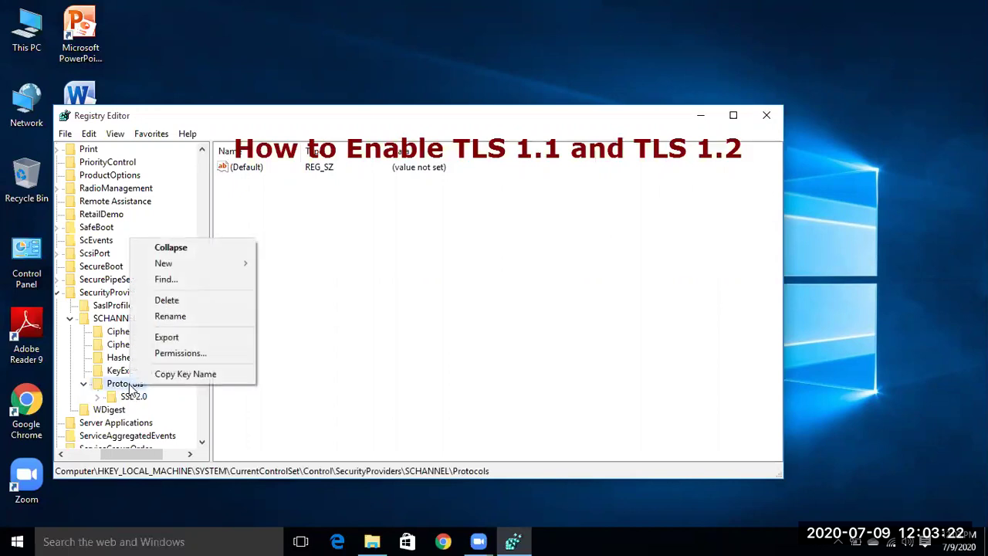
{"action": "mouse_move", "coordinate": [191, 266]}
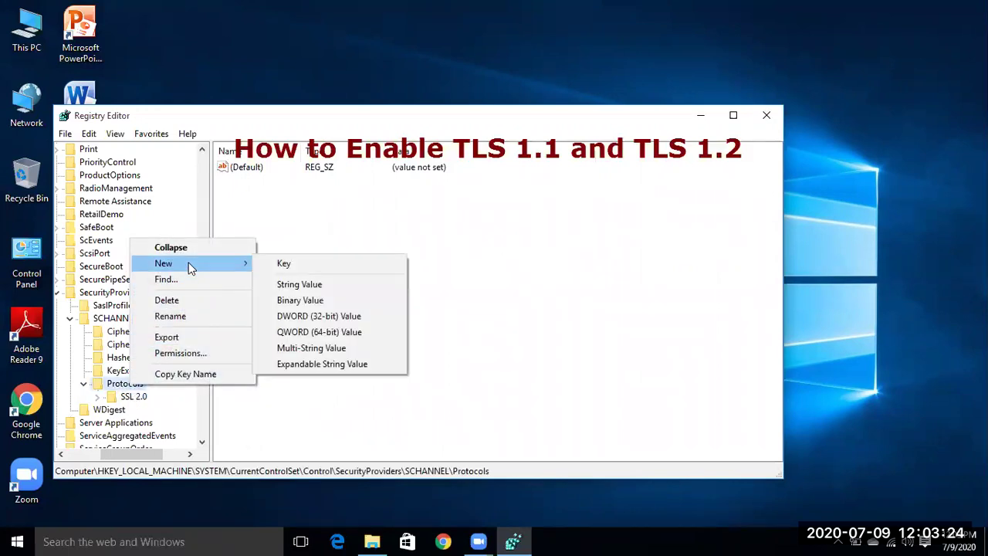
{"action": "left_click", "coordinate": [285, 265]}
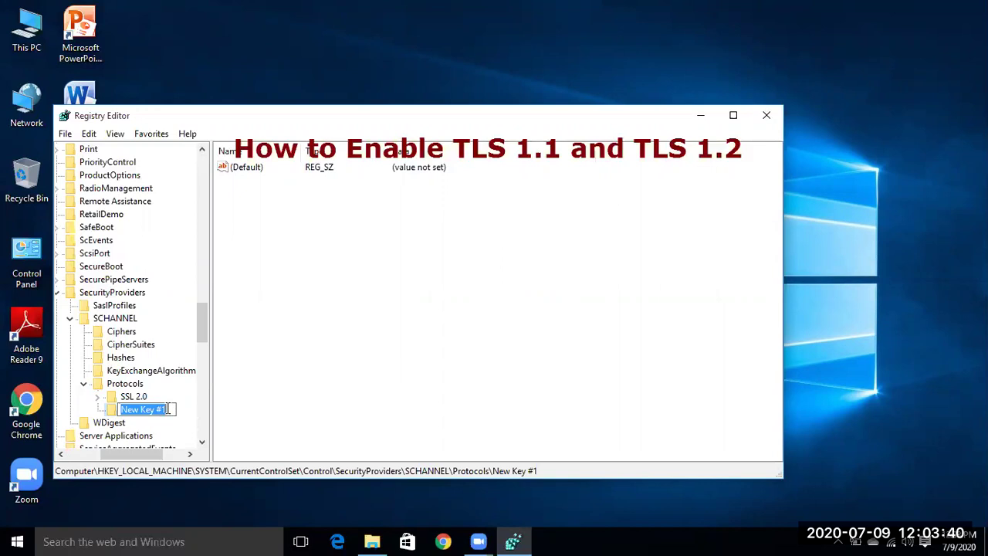
{"action": "type", "text": "TLS 1.1"}
{"action": "key", "text": "Return"}
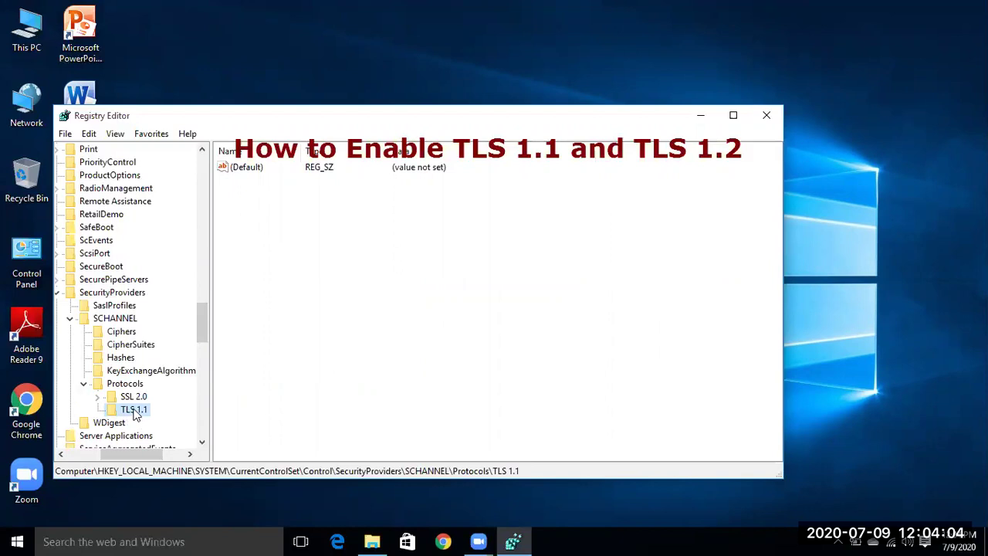
Step: Create a subkey named Client under the TLS 1.1 key
{"action": "right_click", "coordinate": [134, 412]}
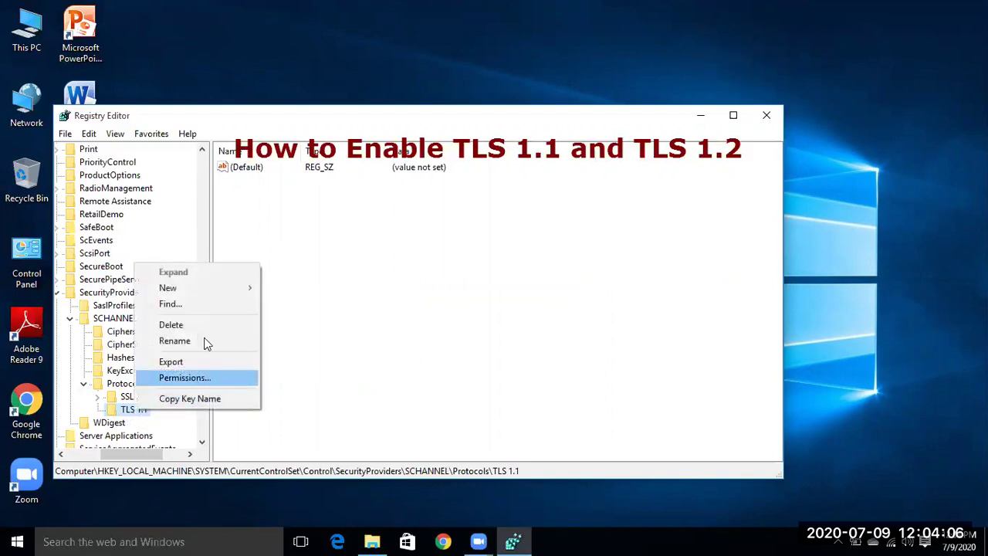
{"action": "mouse_move", "coordinate": [199, 287]}
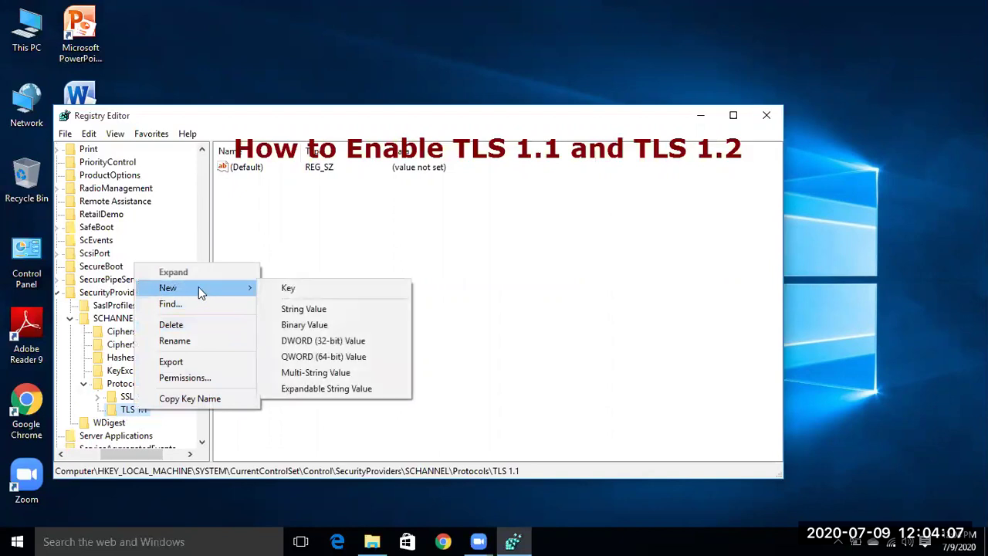
{"action": "left_click", "coordinate": [290, 289]}
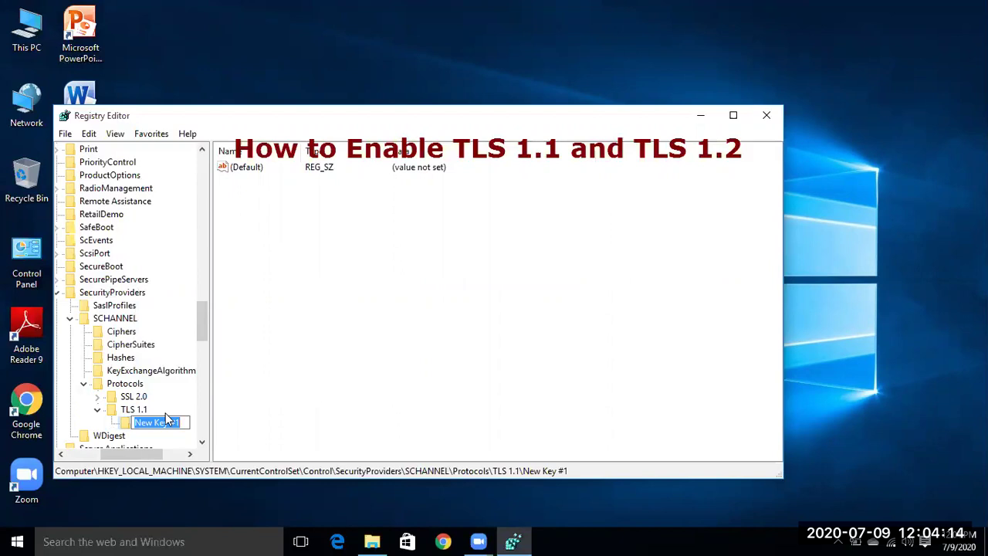
{"action": "type", "text": "Cli"}
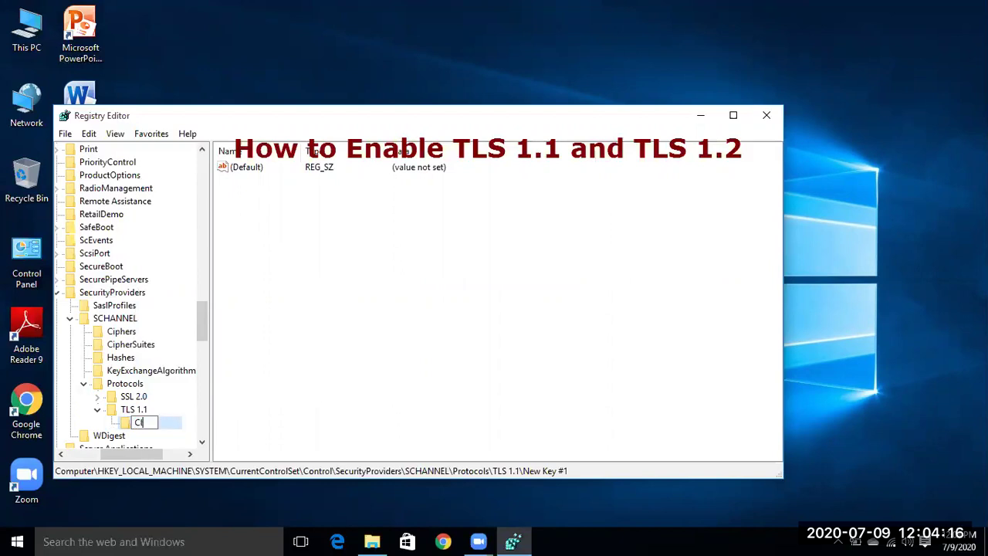
{"action": "type", "text": "ent"}
{"action": "left_click", "coordinate": [203, 443]}
{"action": "left_click", "coordinate": [203, 443]}
{"action": "left_click", "coordinate": [203, 443]}
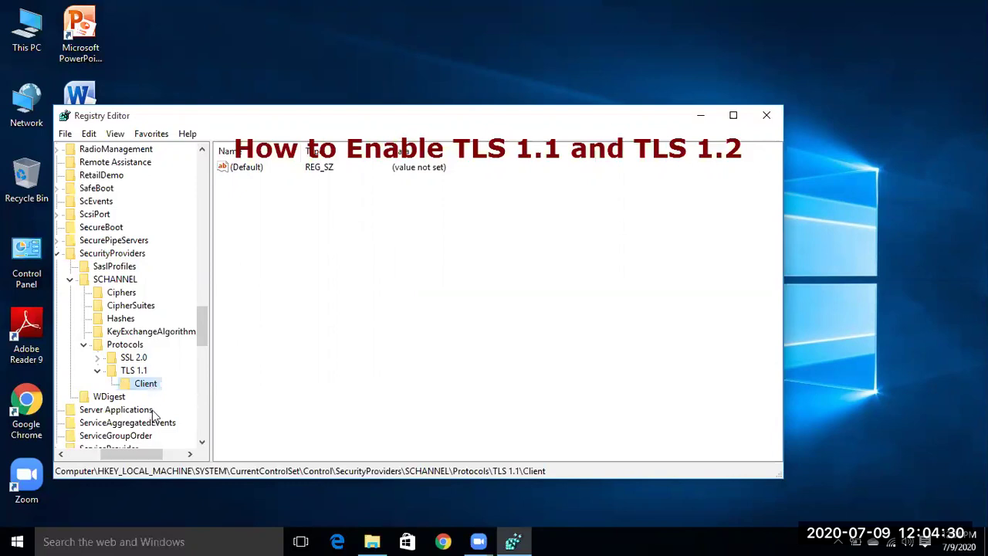
Step: Create a DWORD (32-bit) value named DisabledByDefault in the Client key under TLS 1.1
{"action": "right_click", "coordinate": [150, 386]}
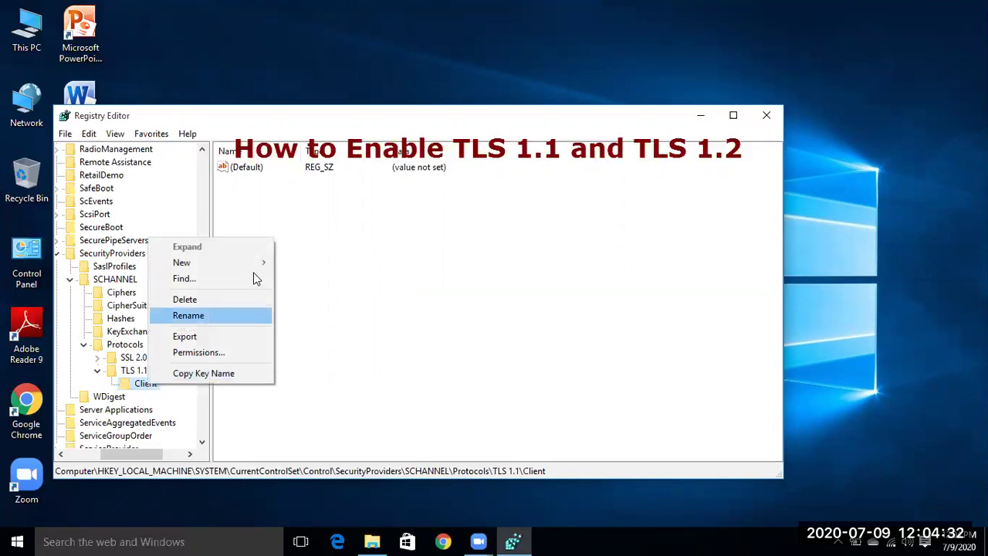
{"action": "mouse_move", "coordinate": [220, 263]}
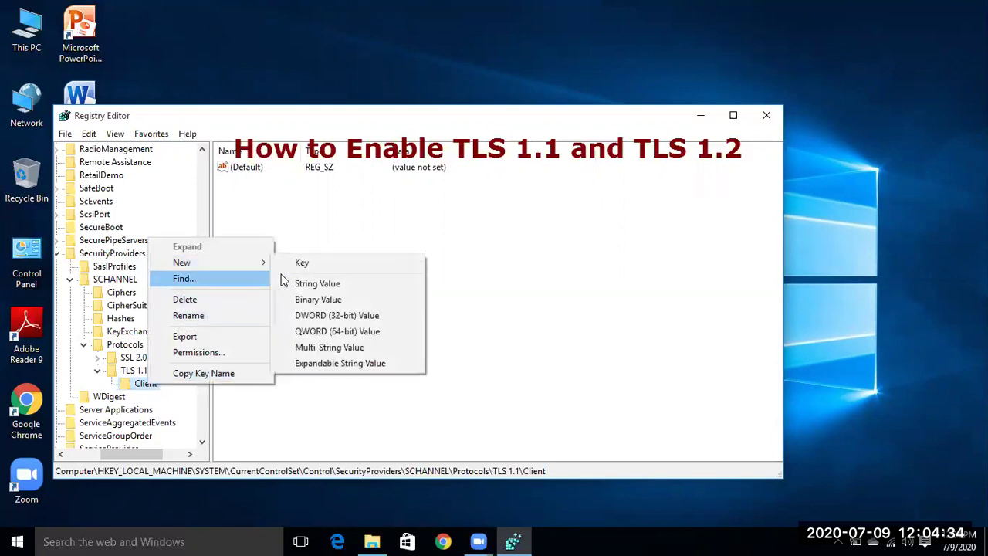
{"action": "left_click", "coordinate": [331, 316]}
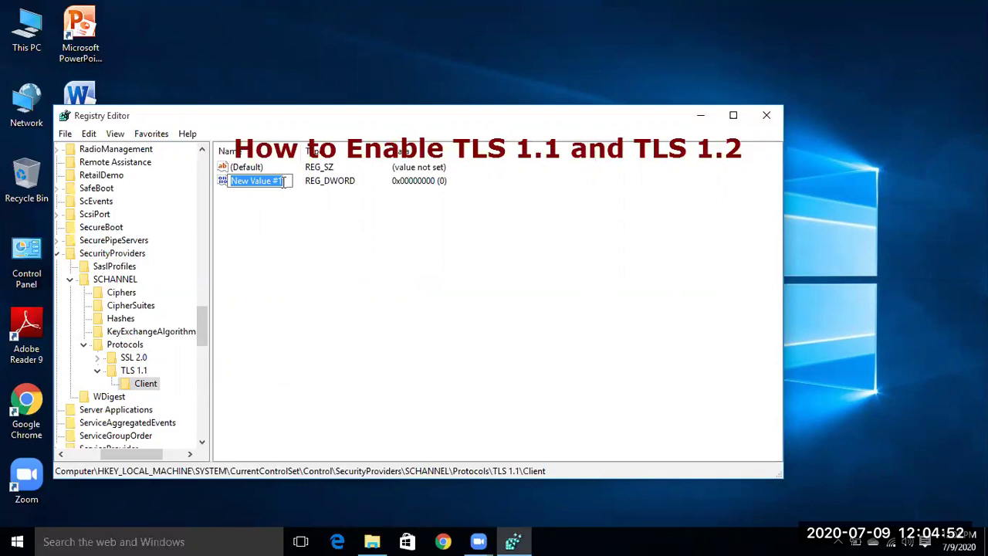
{"action": "type", "text": "Disab"}
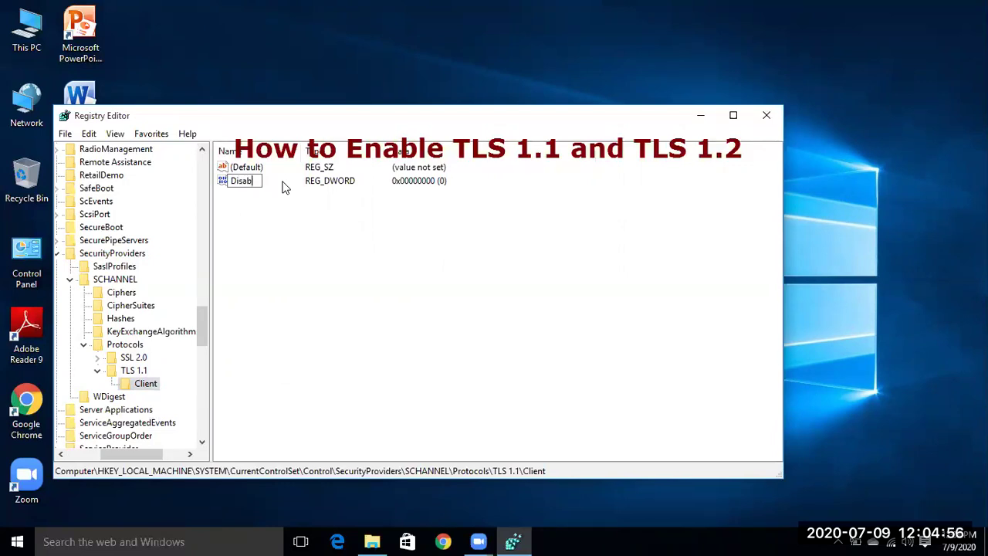
{"action": "type", "text": "ledByDefault"}
{"action": "key", "text": "Return"}
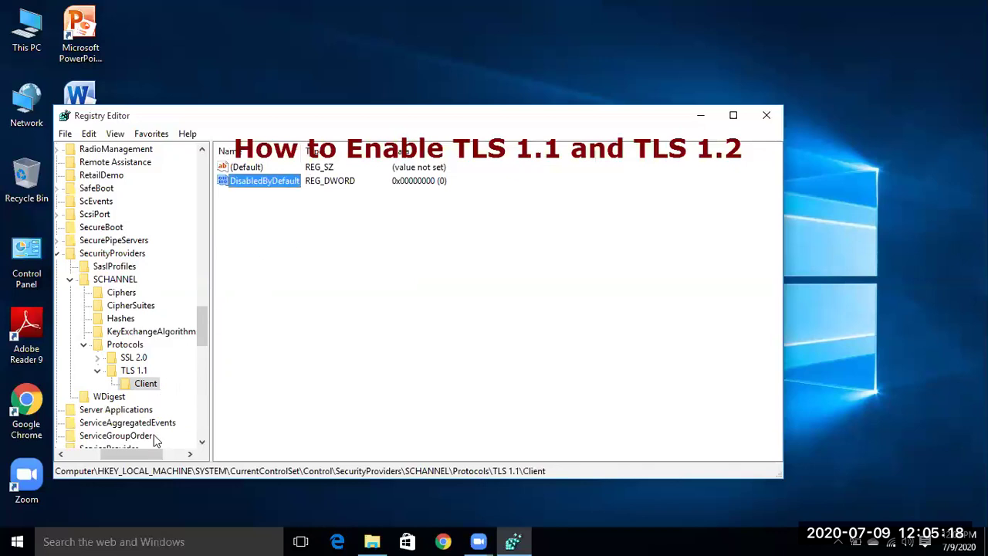
Step: Add a DWORD (32-bit) value named Enabled to the Client key under TLS 1.1
{"action": "right_click", "coordinate": [152, 386]}
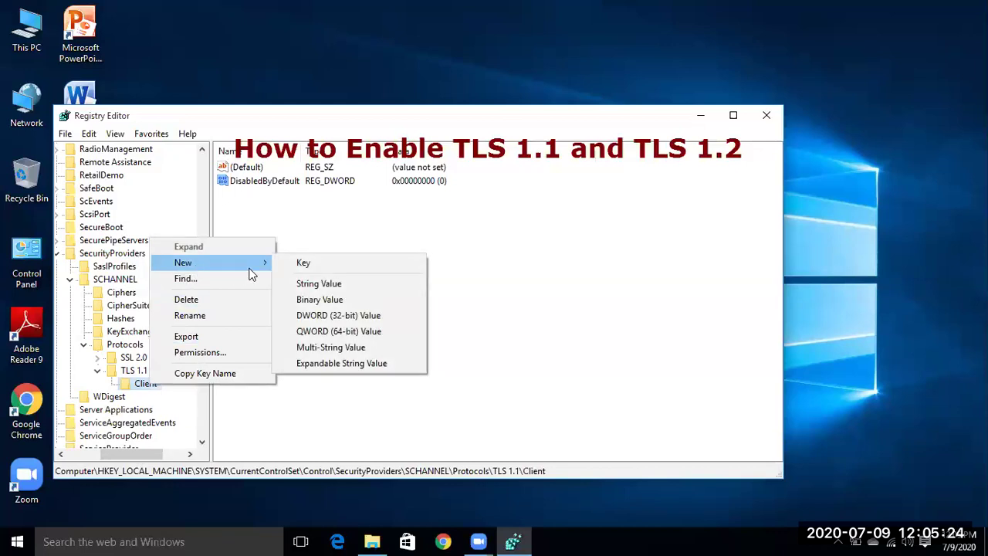
{"action": "left_click", "coordinate": [328, 316]}
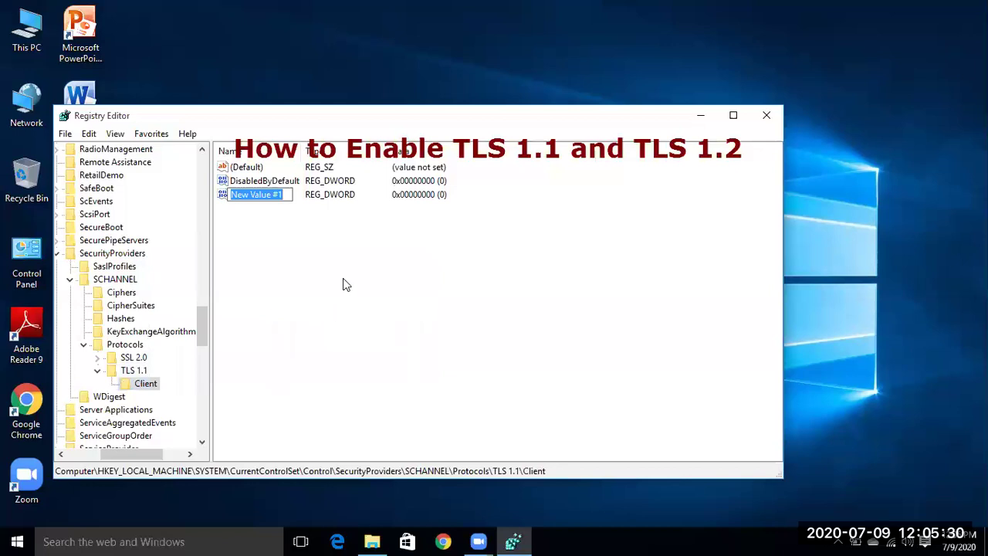
{"action": "type", "text": "Enabled"}
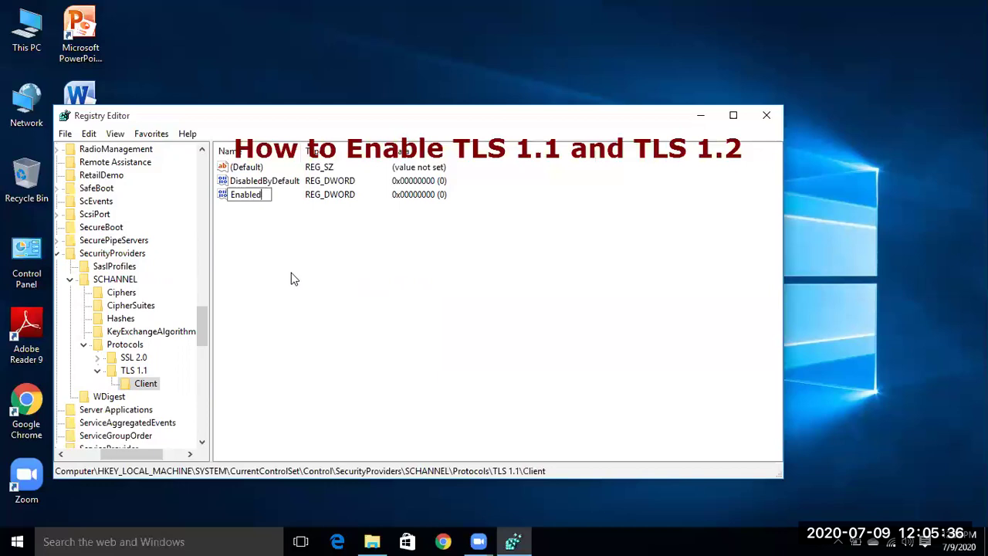
{"action": "key", "text": "Return"}
{"action": "right_click", "coordinate": [252, 195]}
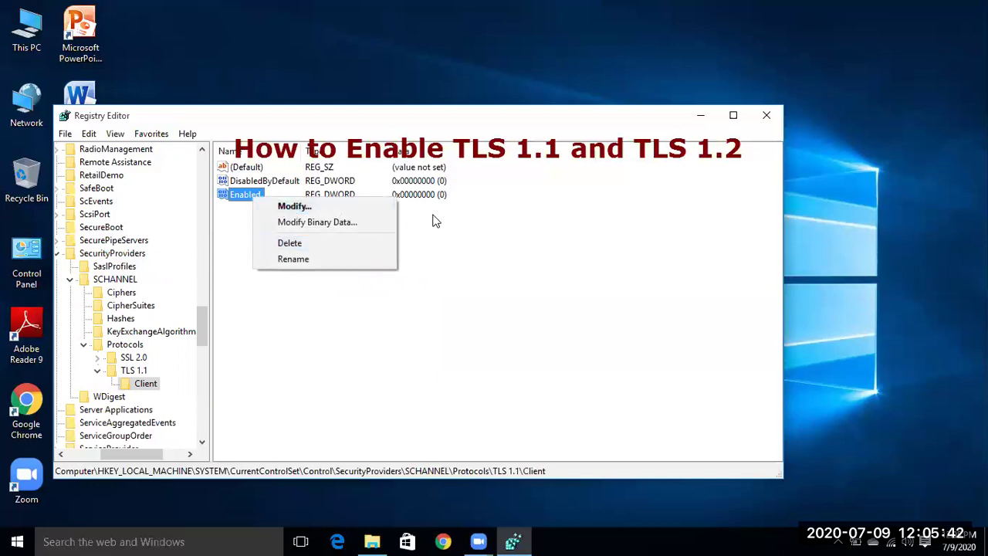
{"action": "left_click", "coordinate": [467, 229]}
{"action": "left_click", "coordinate": [286, 205]}
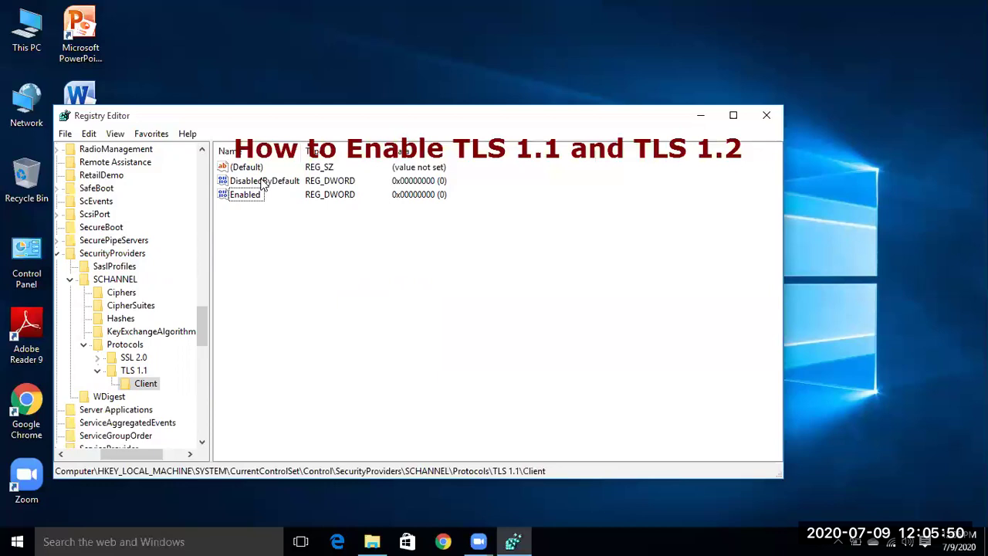
Step: Set the value data of DisabledByDefault to 0 in the TLS 1.1 Client key
{"action": "right_click", "coordinate": [262, 182]}
{"action": "left_click", "coordinate": [295, 191]}
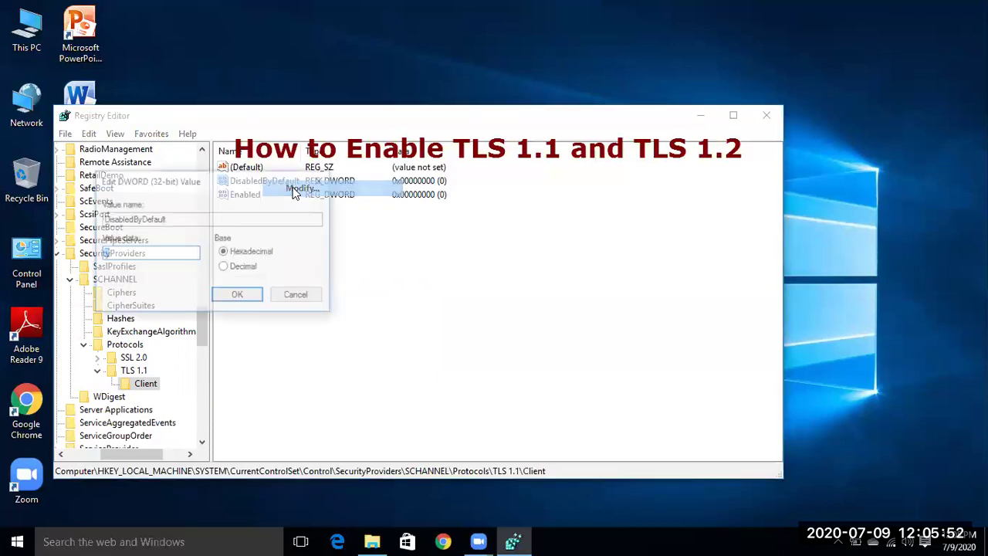
{"action": "left_click", "coordinate": [107, 254]}
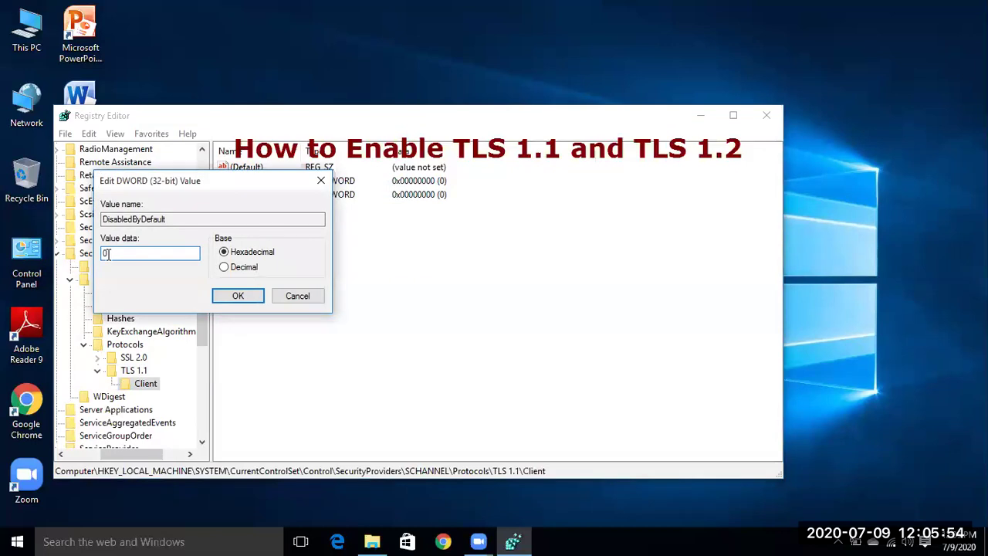
{"action": "left_click", "coordinate": [238, 298]}
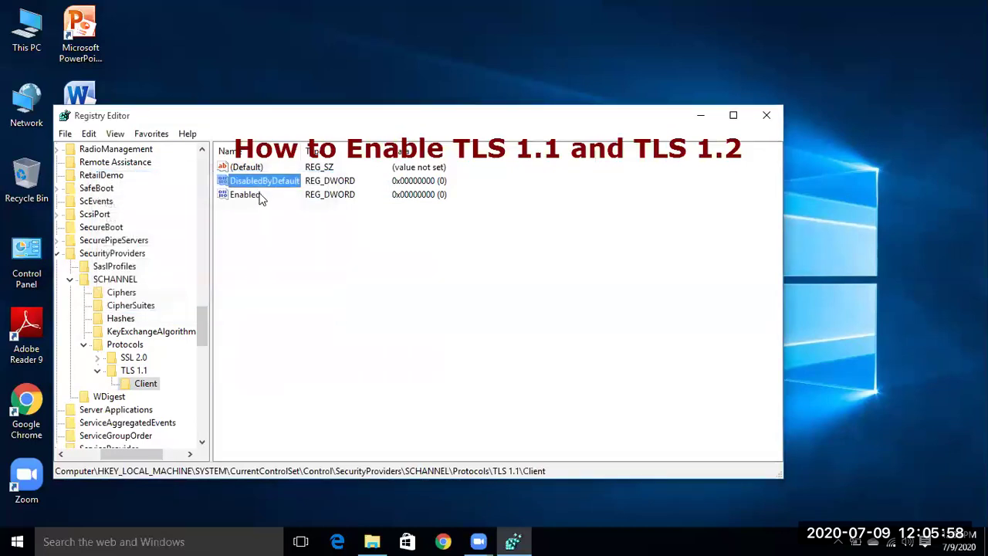
Step: Set the value data of Enabled to 1 in the TLS 1.1 Client key
{"action": "left_click", "coordinate": [253, 195]}
{"action": "right_click", "coordinate": [254, 196]}
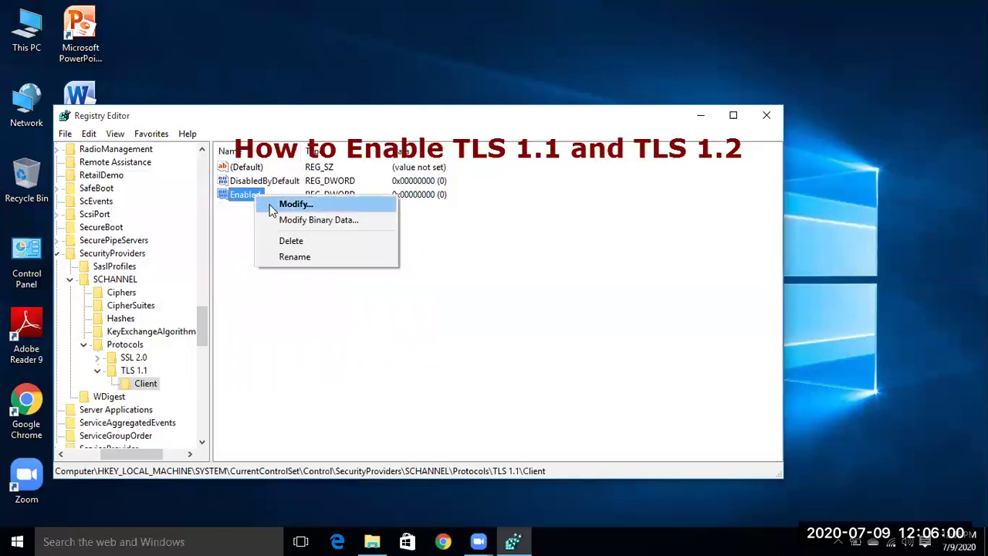
{"action": "left_click", "coordinate": [287, 205]}
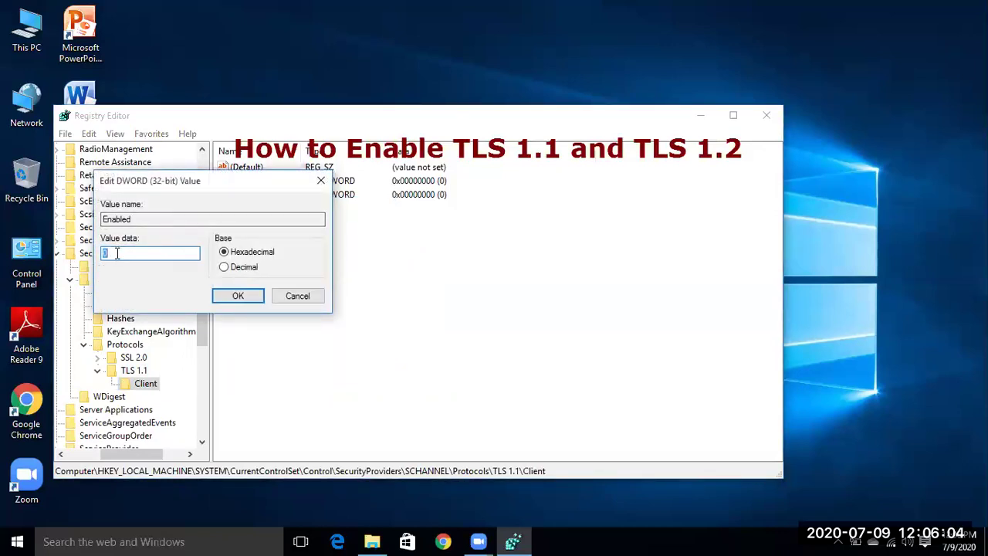
{"action": "left_click", "coordinate": [116, 253]}
{"action": "key", "text": "BackSpace"}
{"action": "left_click", "coordinate": [238, 296]}
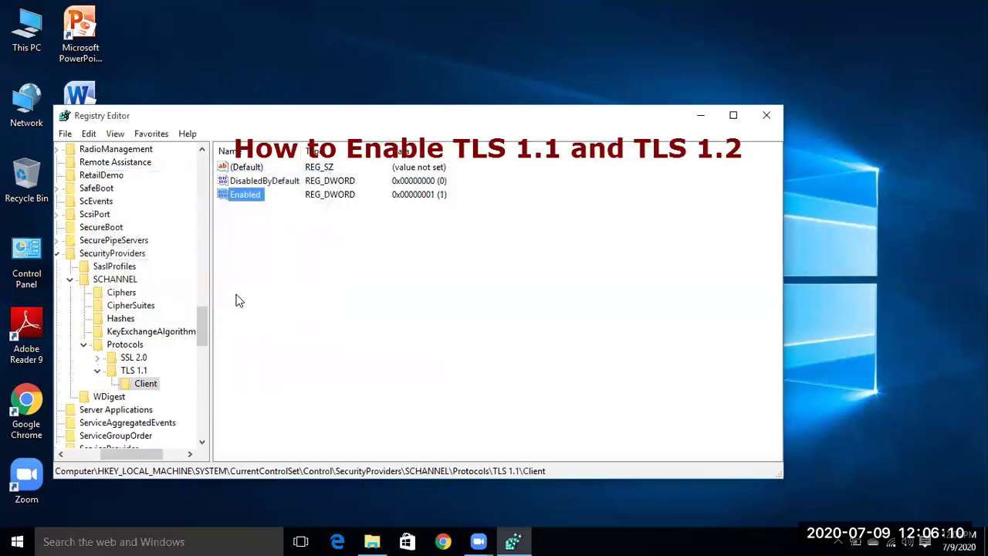
{"action": "left_click", "coordinate": [271, 267]}
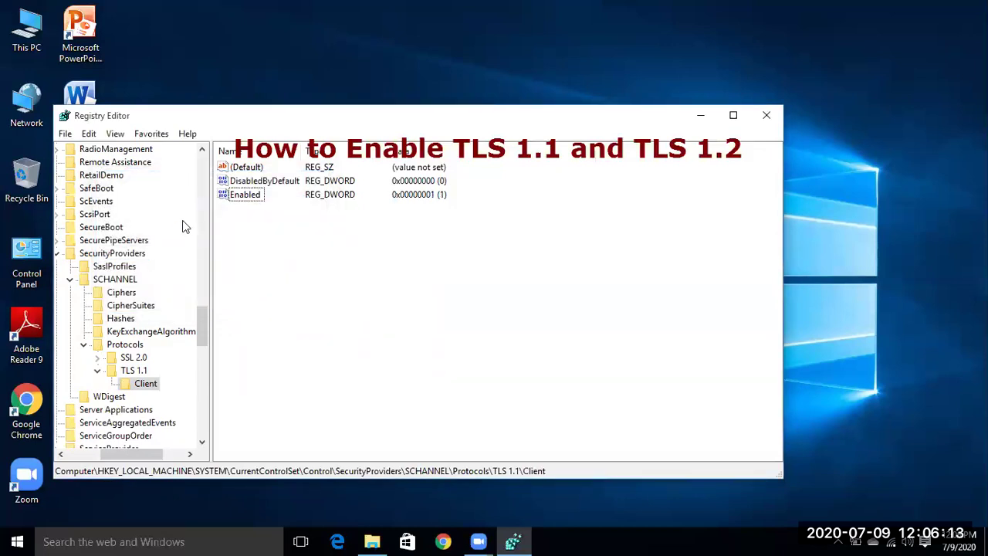
Step: Create a new key named TLS 1.2 under the Protocols key
{"action": "right_click", "coordinate": [128, 346]}
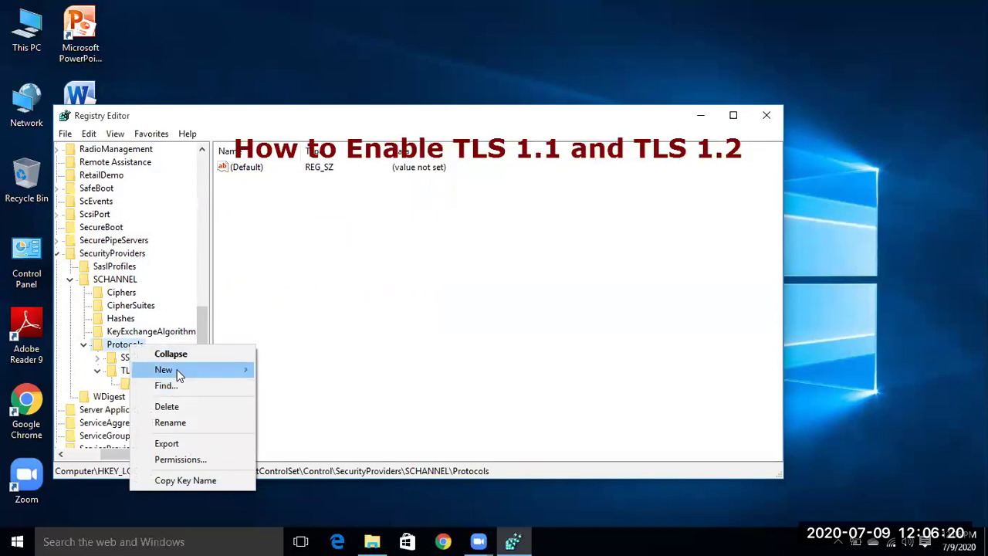
{"action": "mouse_move", "coordinate": [193, 375]}
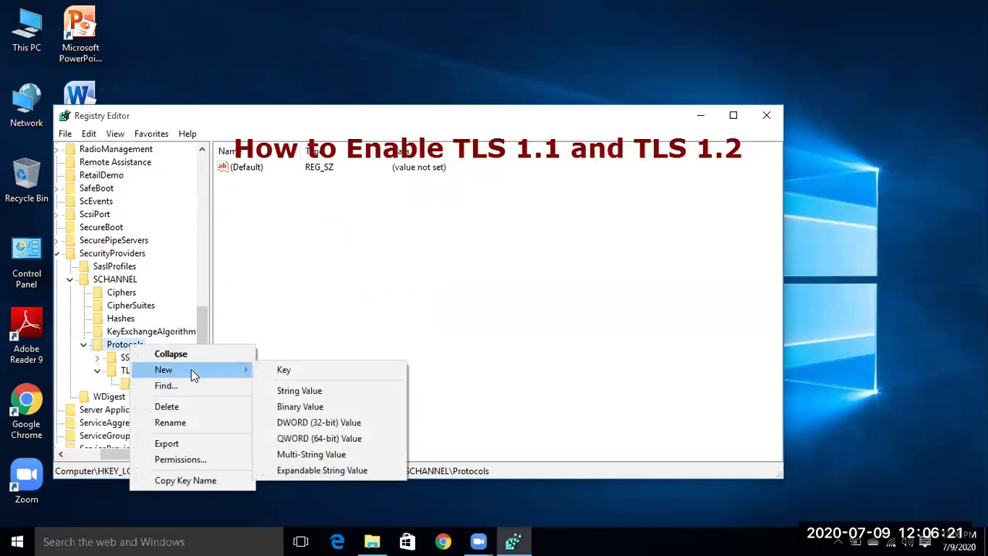
{"action": "left_click", "coordinate": [282, 371]}
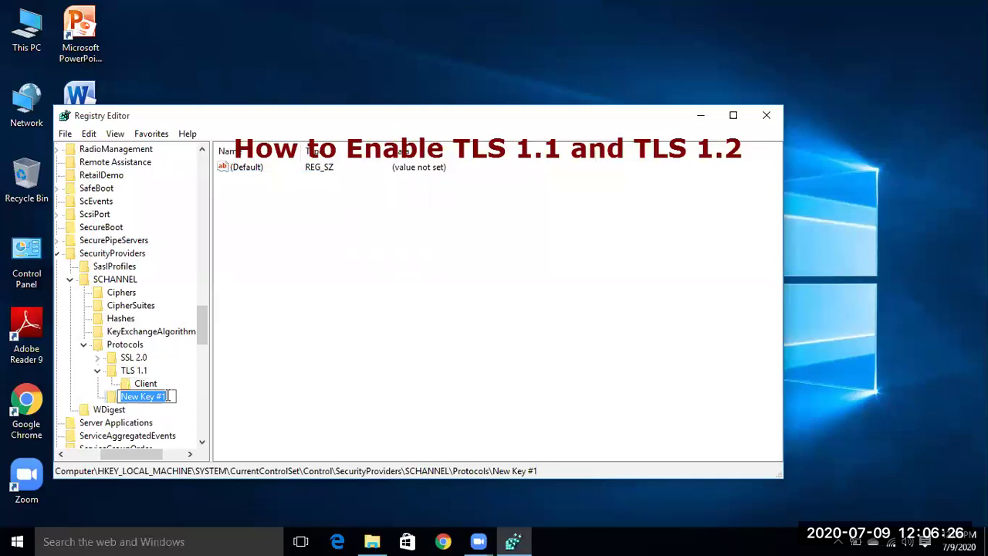
{"action": "type", "text": "TL"}
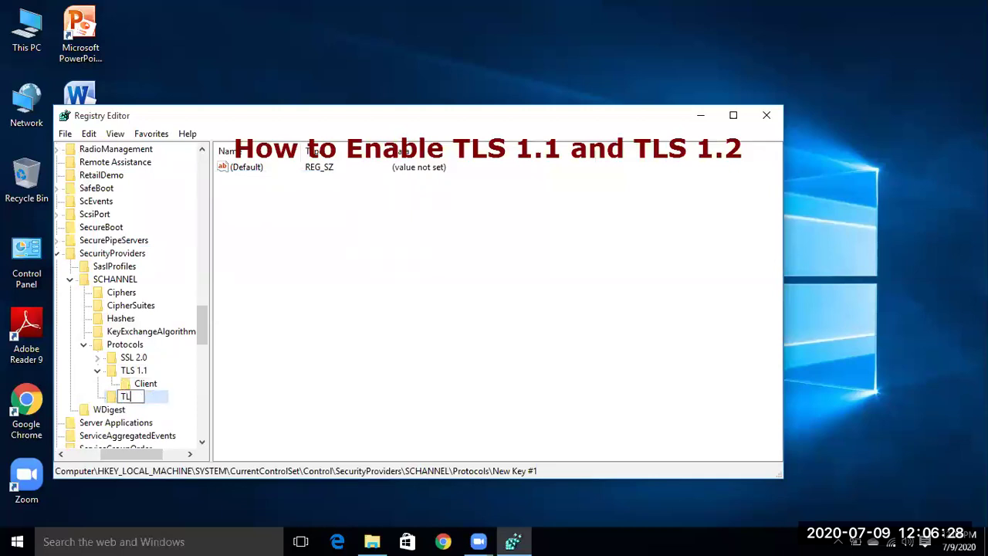
{"action": "type", "text": "S 1.2"}
{"action": "key", "text": "Return"}
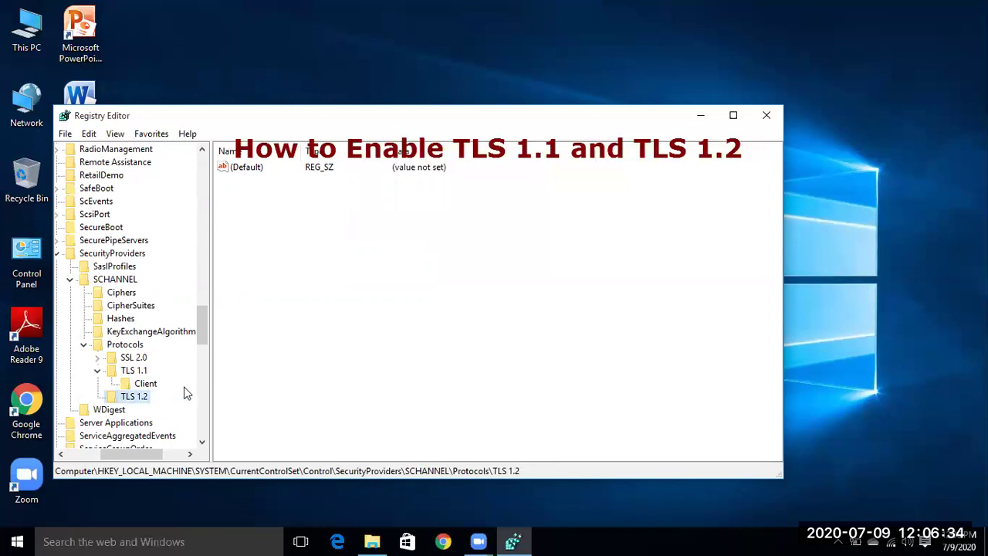
Step: Create a subkey named Cleint under the TLS 1.2 key
{"action": "right_click", "coordinate": [142, 401]}
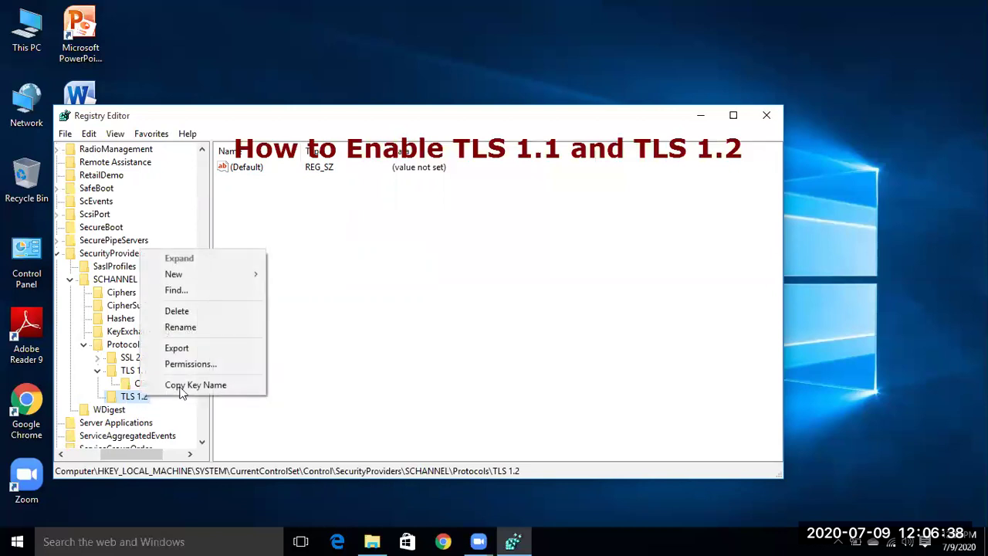
{"action": "mouse_move", "coordinate": [203, 276]}
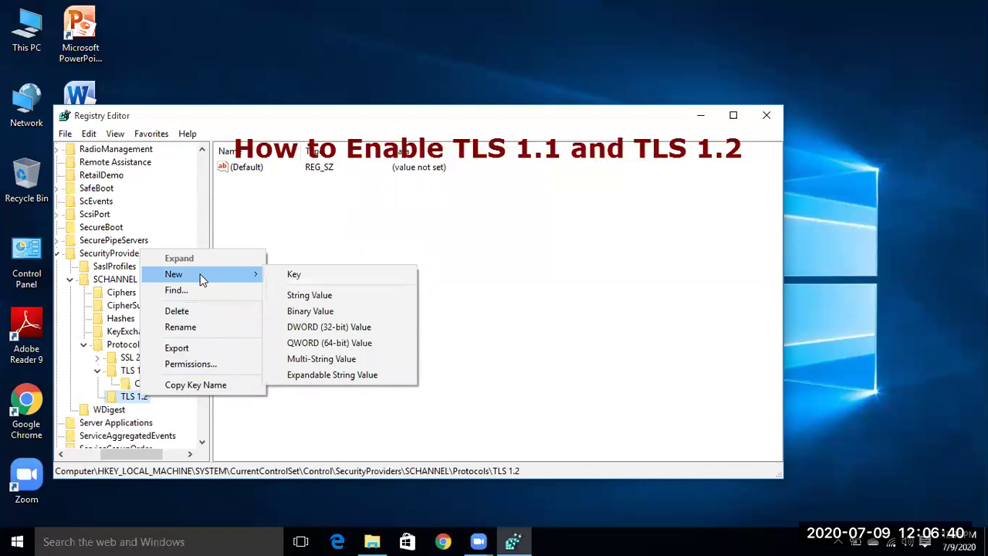
{"action": "left_click", "coordinate": [294, 275]}
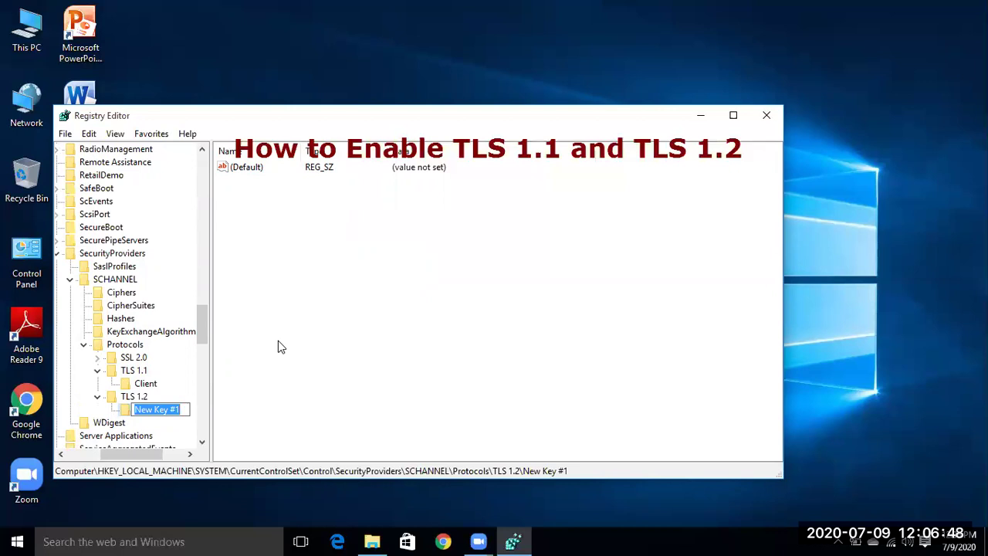
{"action": "type", "text": "Cleint"}
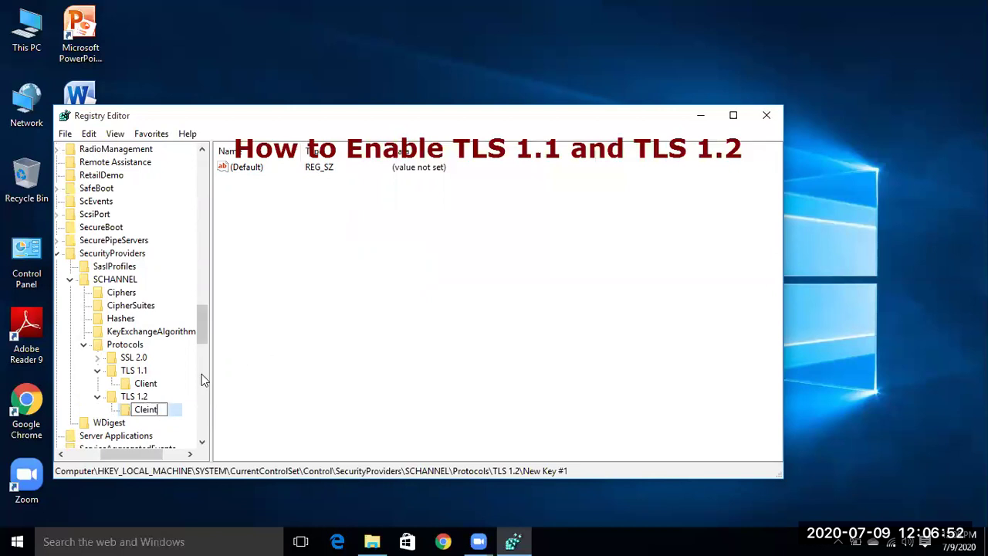
{"action": "key", "text": "Return"}
Step: Delete the misspelled Cleint subkey from the TLS 1.2 key
{"action": "right_click", "coordinate": [152, 414]}
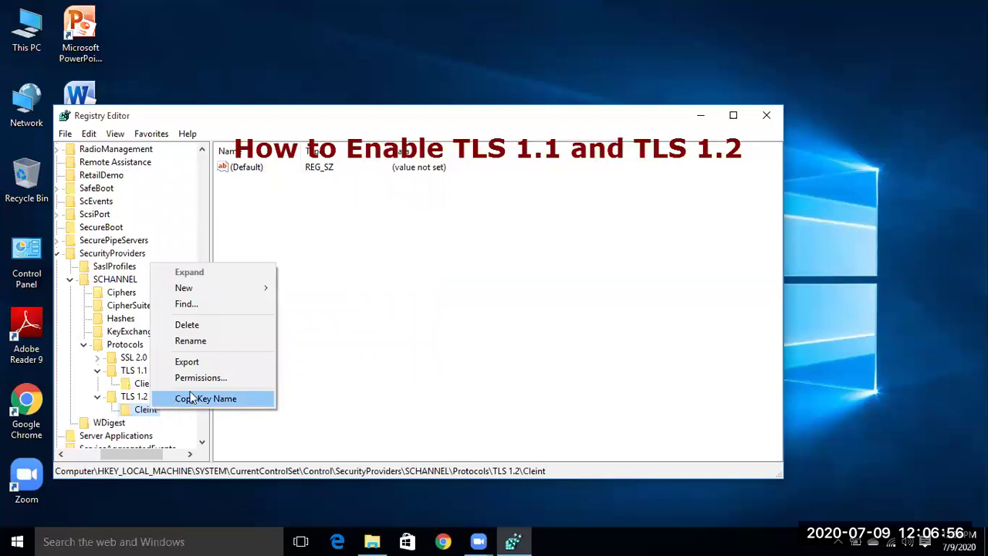
{"action": "left_click", "coordinate": [308, 333]}
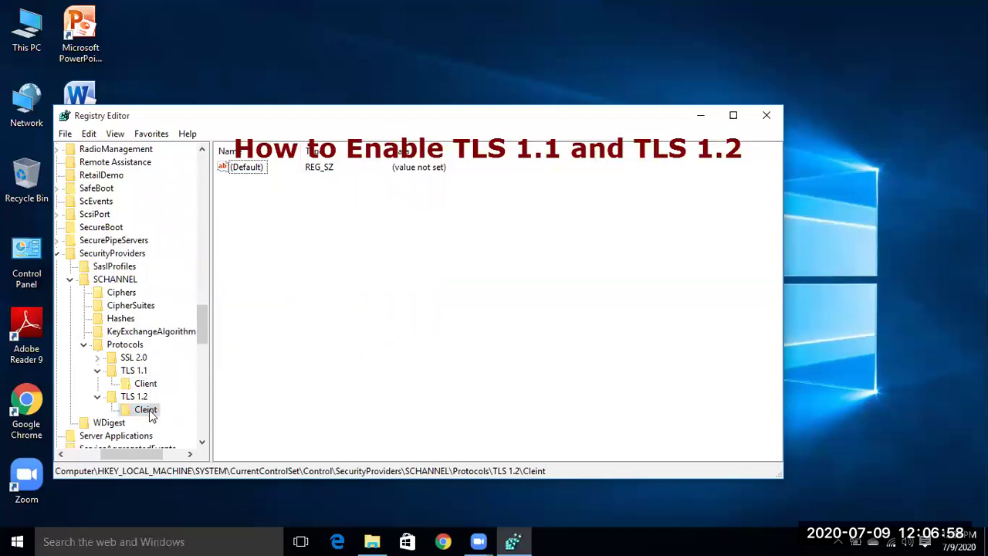
{"action": "right_click", "coordinate": [153, 415]}
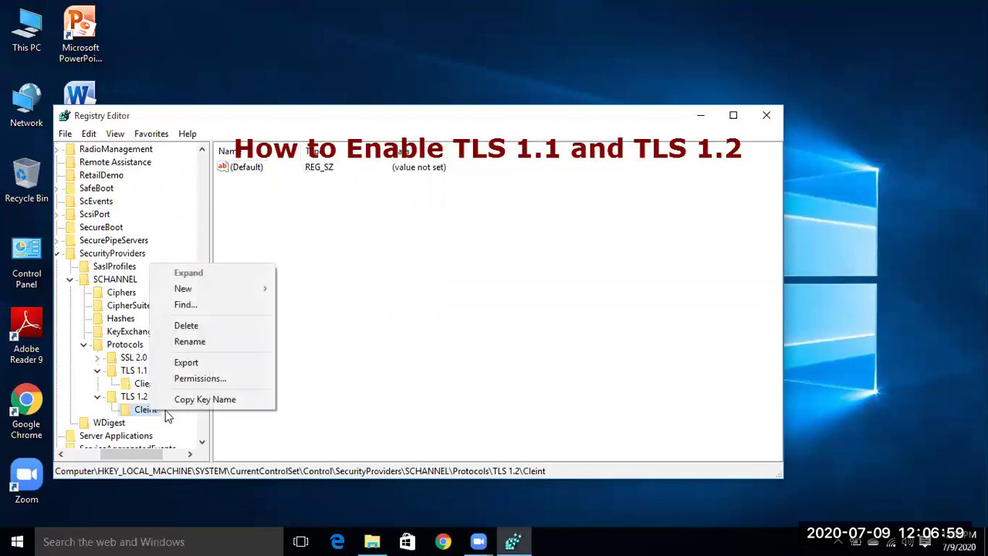
{"action": "left_click", "coordinate": [193, 325]}
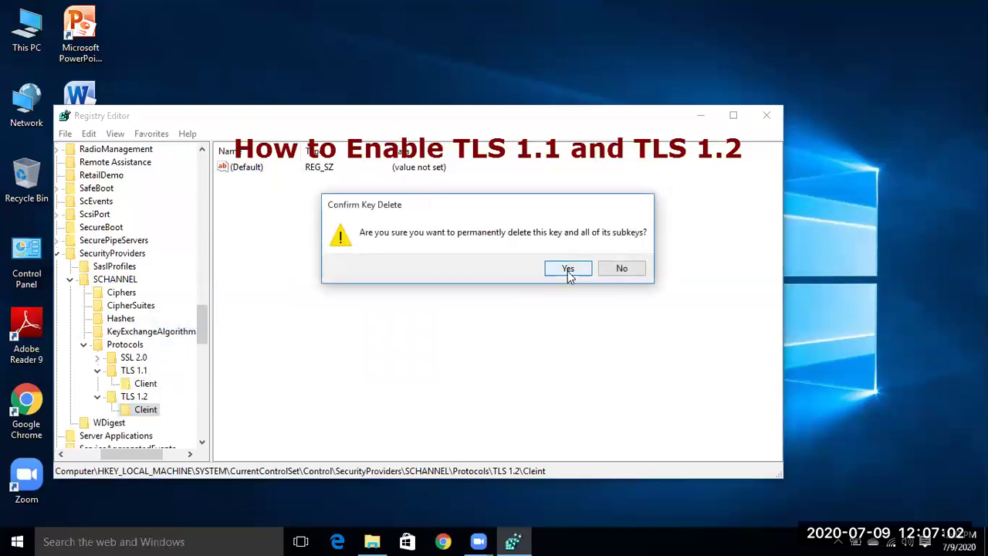
{"action": "left_click", "coordinate": [568, 270]}
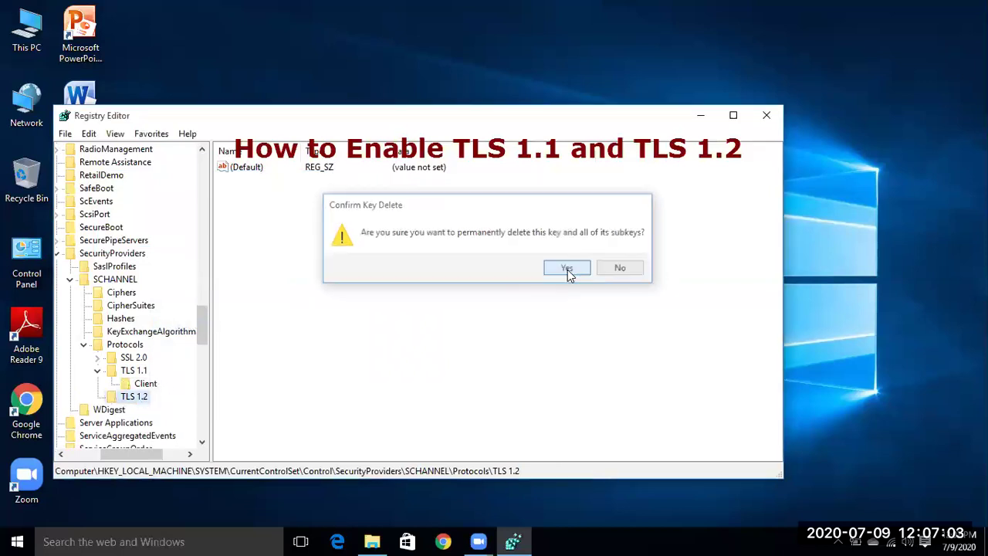
Step: Create a subkey named Client under the TLS 1.2 key
{"action": "right_click", "coordinate": [141, 396]}
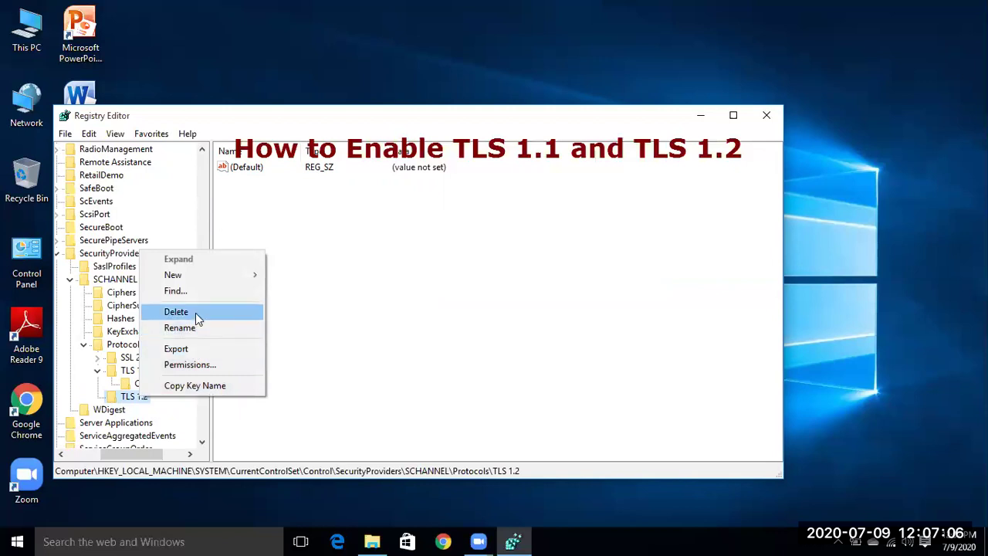
{"action": "mouse_move", "coordinate": [192, 275]}
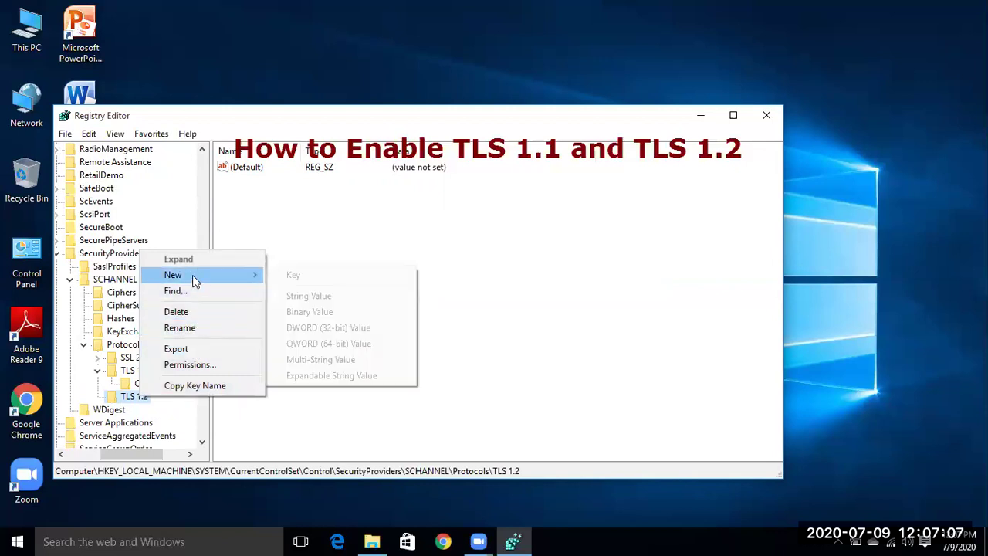
{"action": "left_click", "coordinate": [296, 275]}
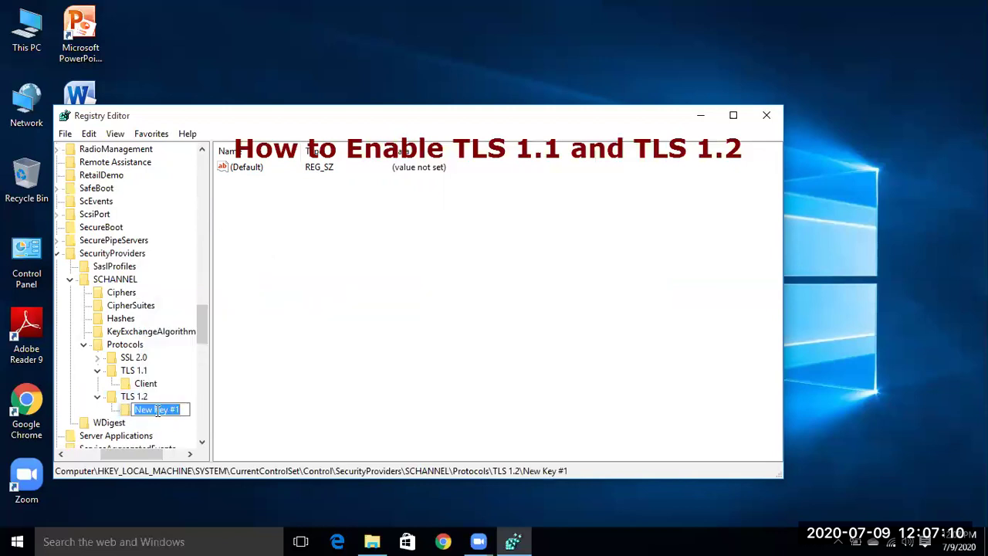
{"action": "type", "text": "Cl"}
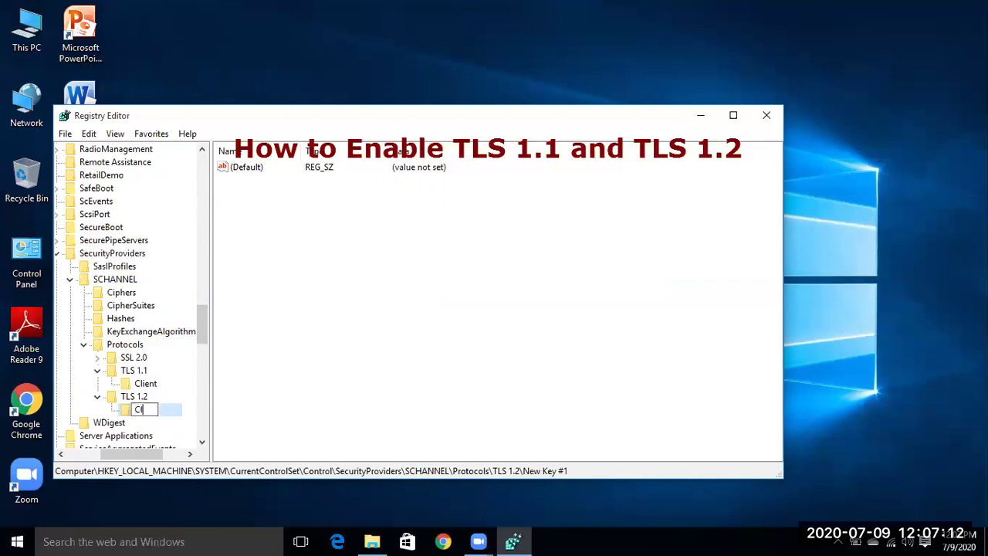
{"action": "type", "text": "ient"}
{"action": "key", "text": "Return"}
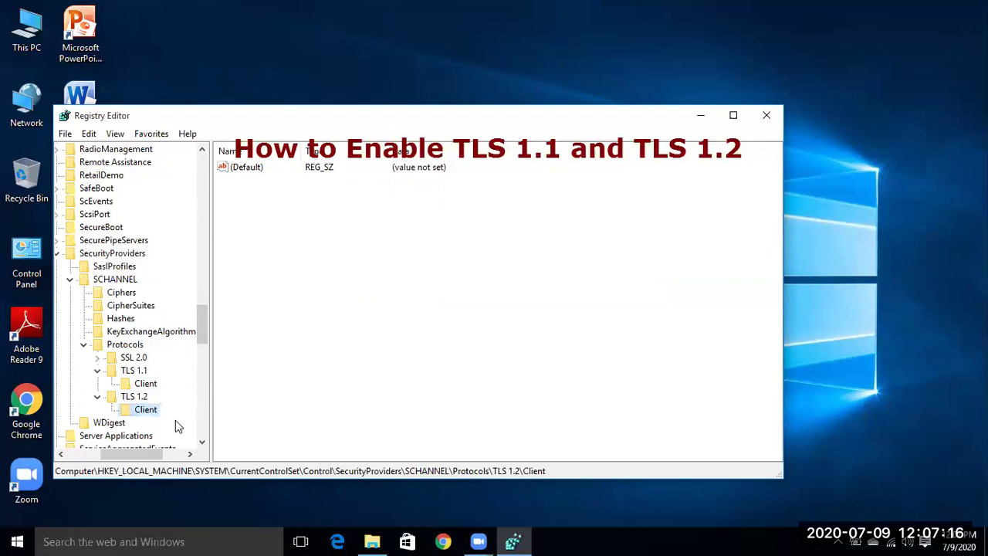
Step: Create a DWORD (32-bit) value named DisabledByDefault in the TLS 1.2 Client key
{"action": "right_click", "coordinate": [152, 417]}
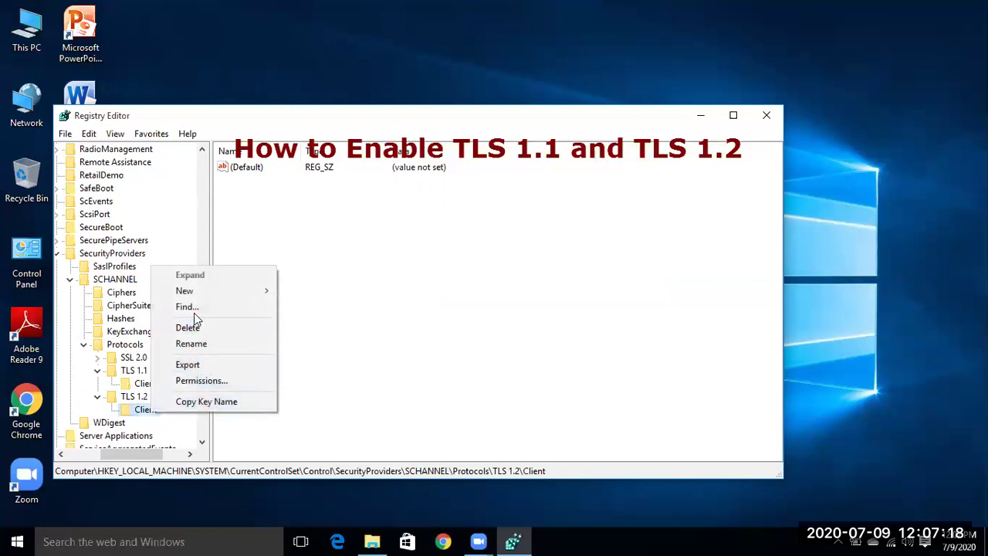
{"action": "mouse_move", "coordinate": [232, 297]}
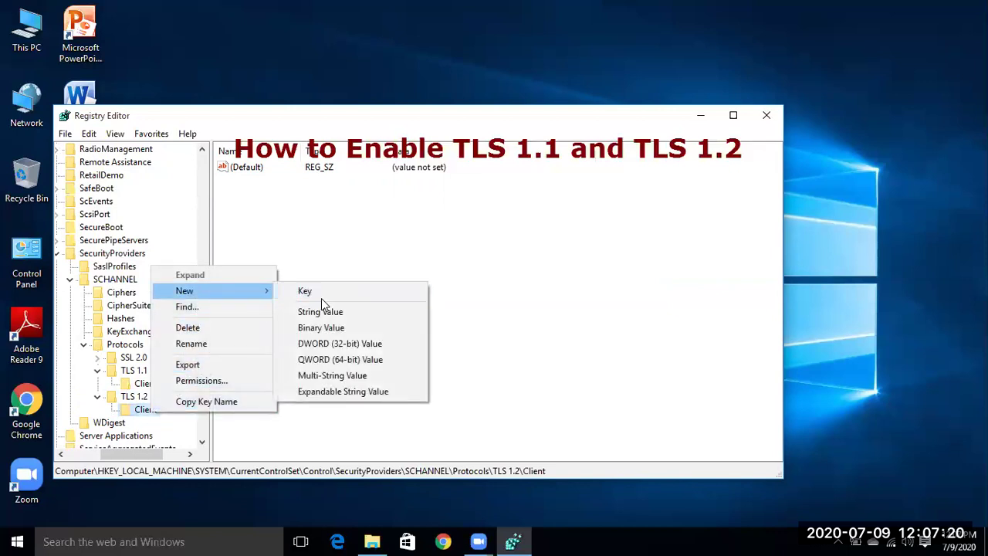
{"action": "left_click", "coordinate": [340, 346]}
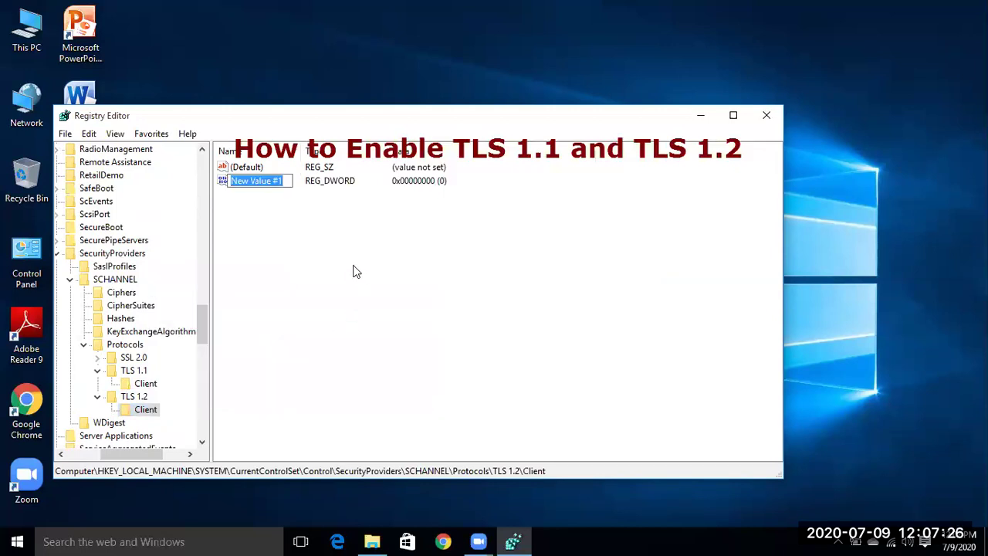
{"action": "type", "text": "DisabledB"}
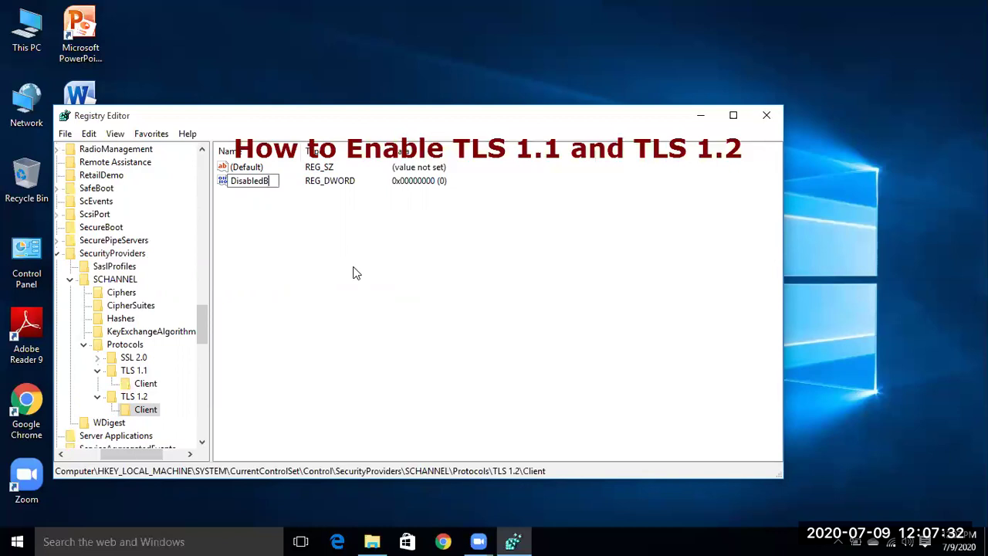
{"action": "type", "text": "y Default"}
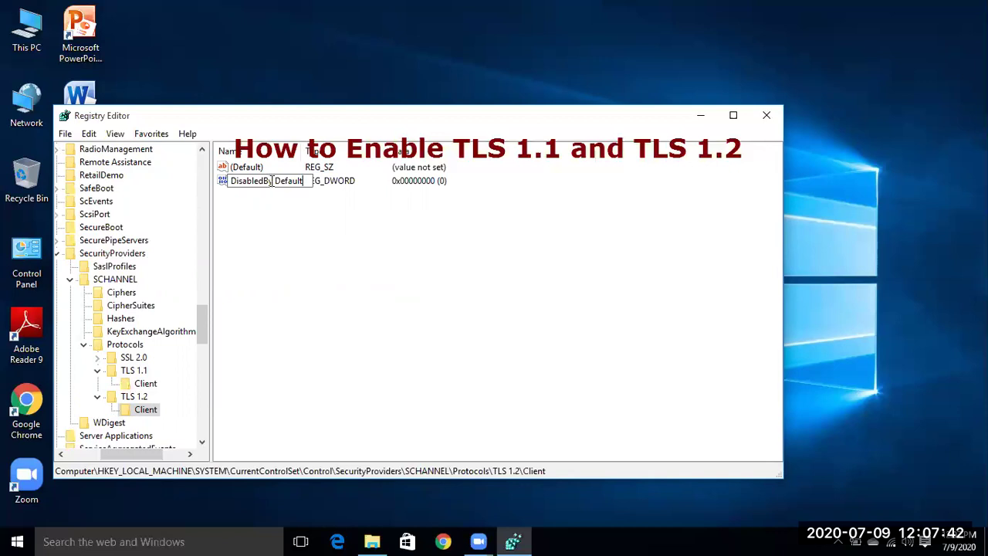
{"action": "key", "text": "BackSpace"}
{"action": "key", "text": "Return"}
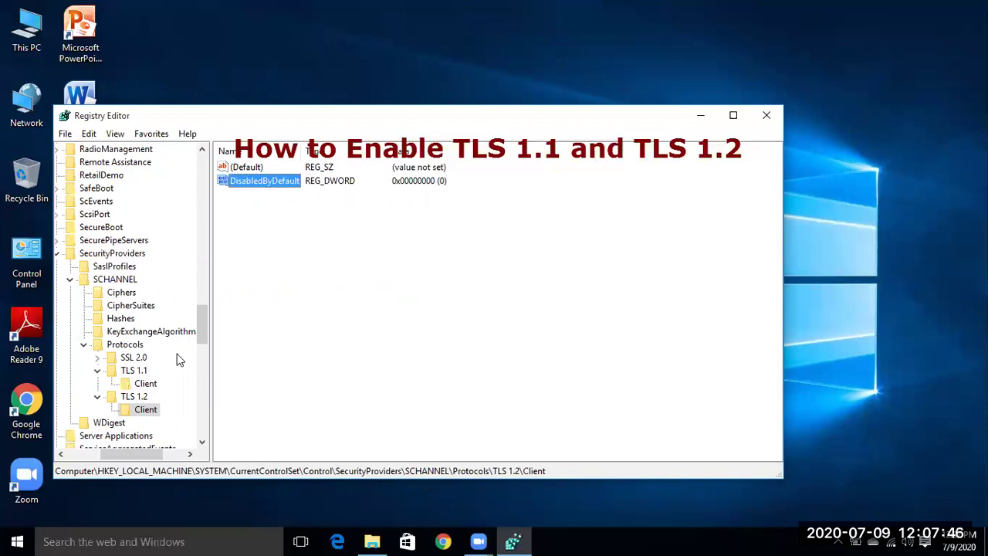
Step: Add a second DWORD (32-bit) value named Enabled to the TLS 1.2 Client key
{"action": "right_click", "coordinate": [150, 414]}
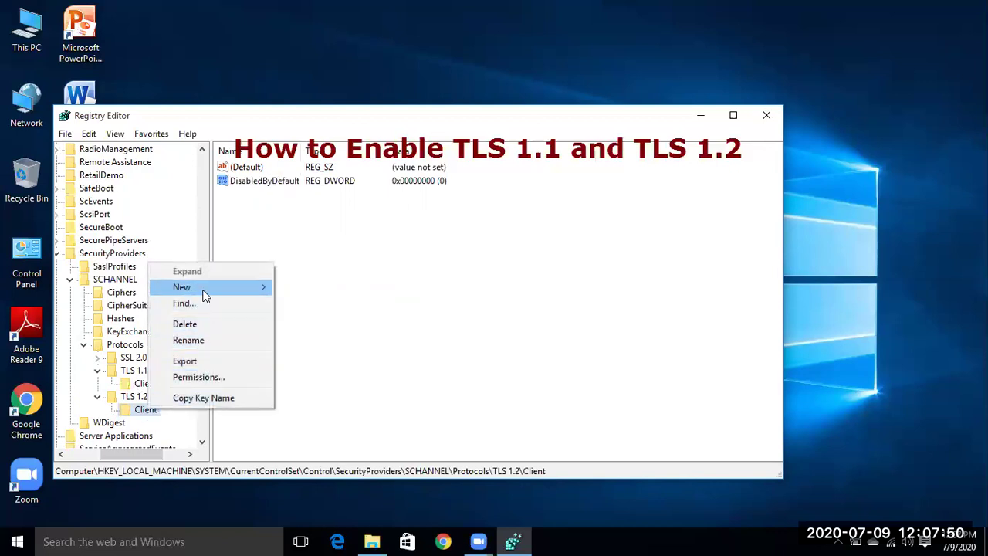
{"action": "mouse_move", "coordinate": [230, 300]}
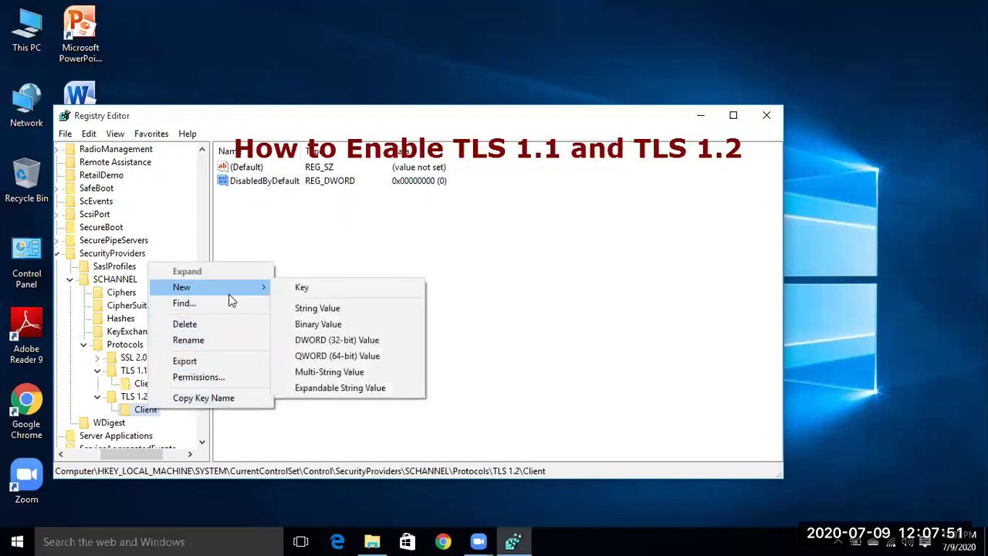
{"action": "left_click", "coordinate": [321, 341]}
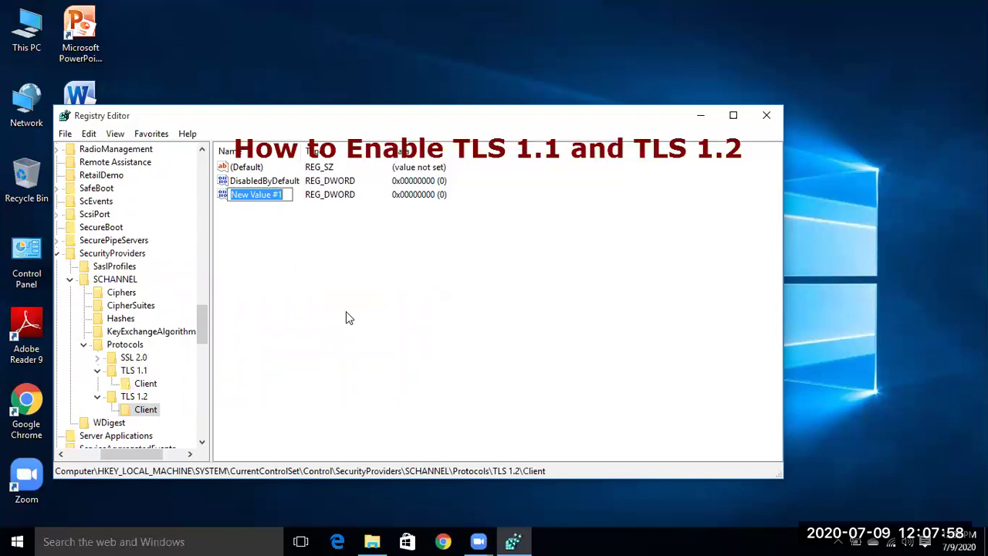
{"action": "type", "text": "E"}
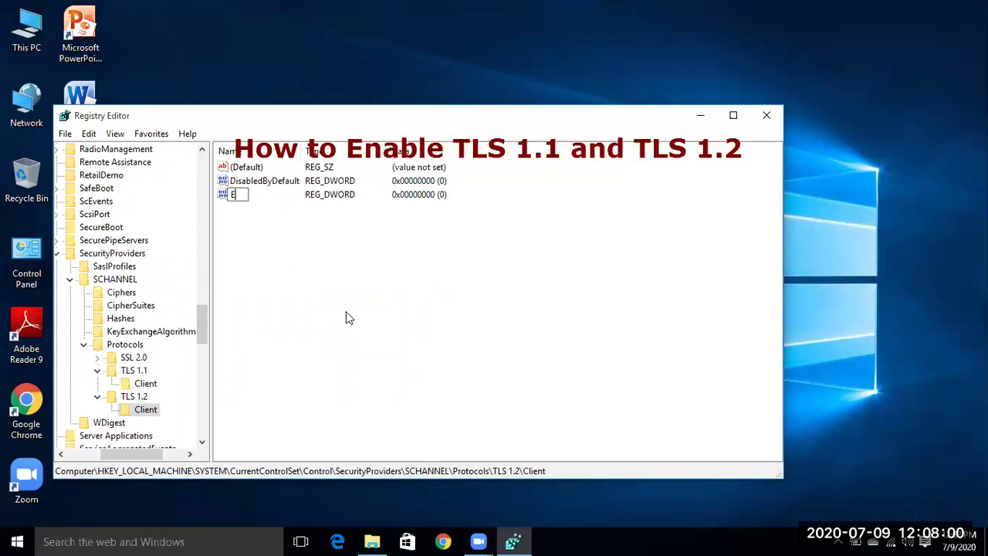
{"action": "type", "text": "nabled"}
{"action": "key", "text": "Return"}
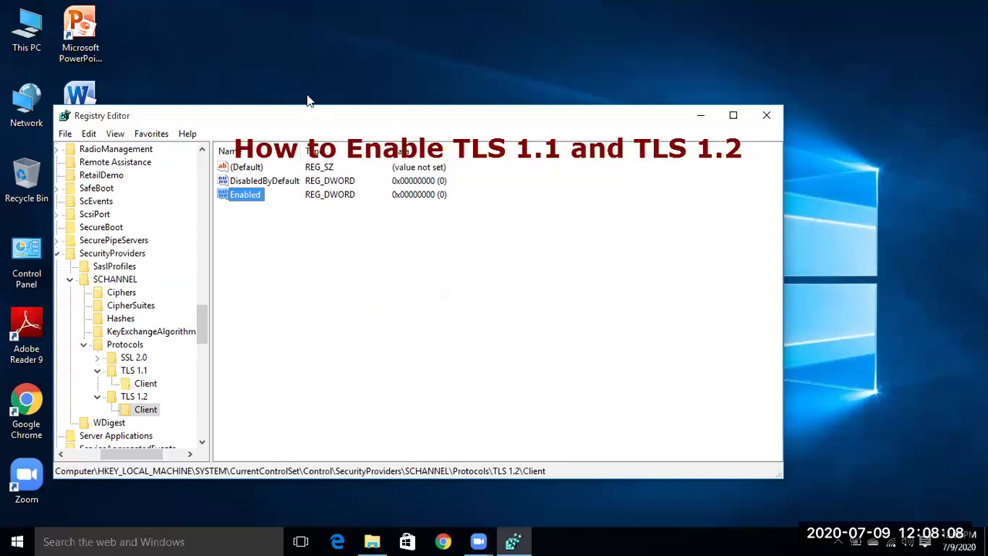
Step: Set the value data of DisabledByDefault to 0 in the TLS 1.2 Client key
{"action": "right_click", "coordinate": [275, 186]}
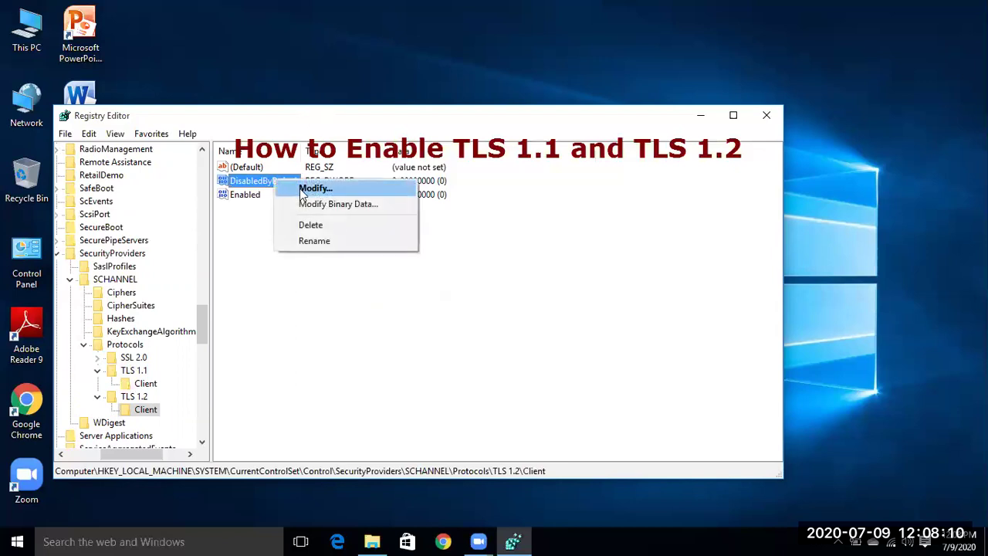
{"action": "left_click", "coordinate": [313, 191]}
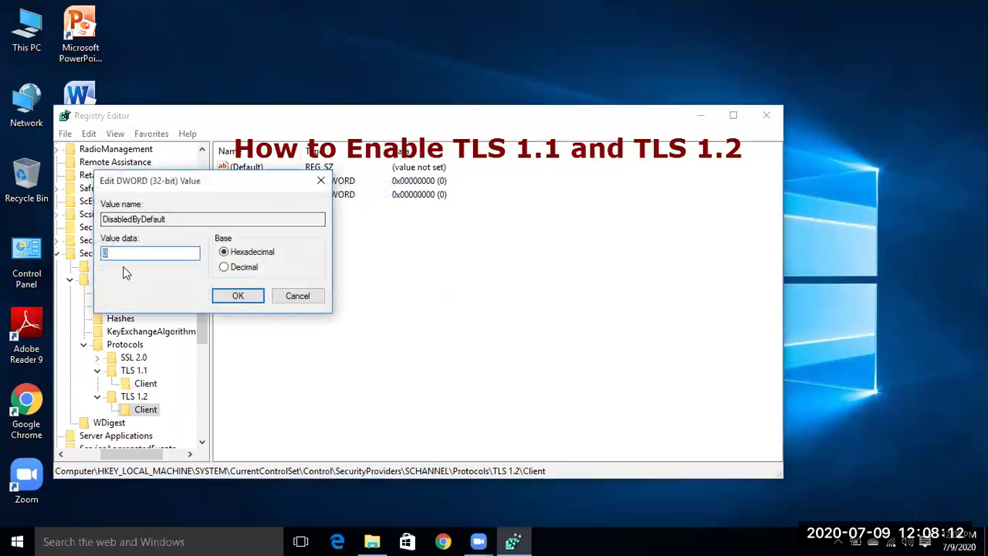
{"action": "type", "text": "0"}
{"action": "left_click", "coordinate": [236, 301]}
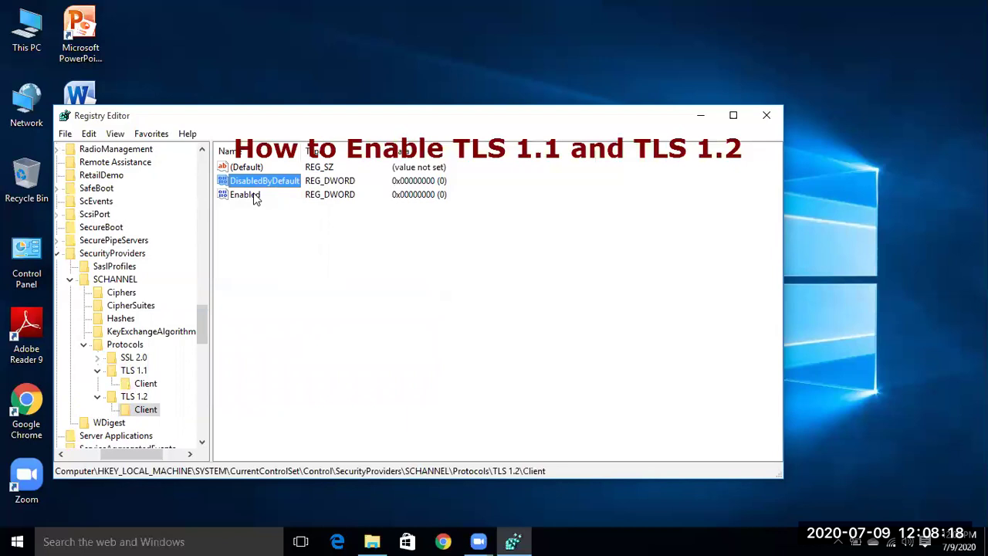
Step: Set the value data of Enabled to 1 in the TLS 1.2 Client key and close Registry Editor
{"action": "right_click", "coordinate": [255, 198]}
{"action": "left_click", "coordinate": [293, 203]}
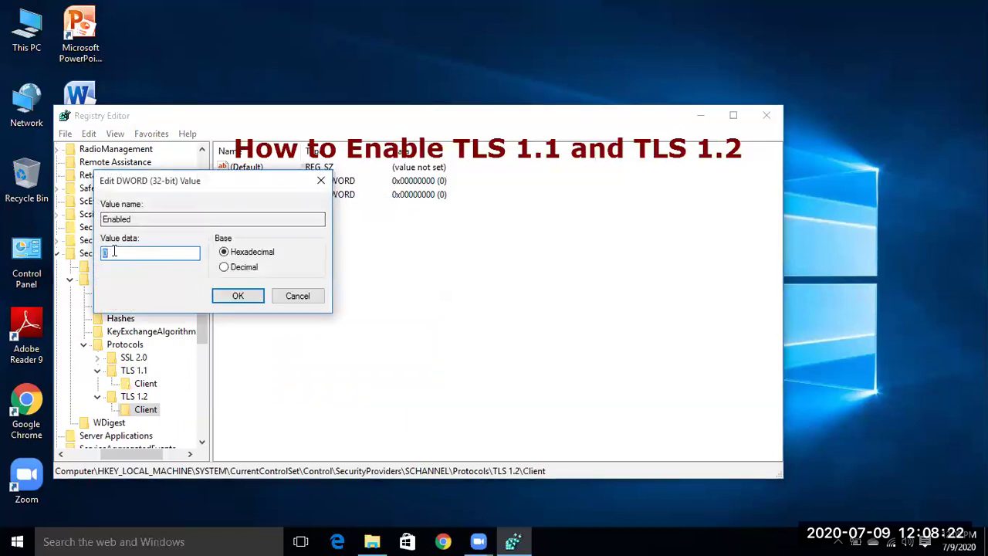
{"action": "type", "text": "1"}
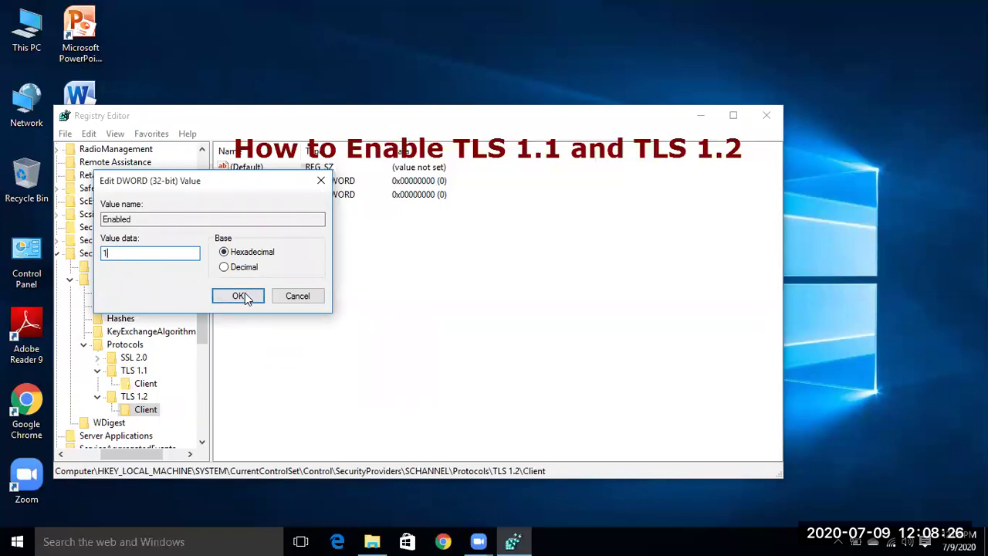
{"action": "left_click", "coordinate": [239, 296]}
{"action": "left_click", "coordinate": [315, 361]}
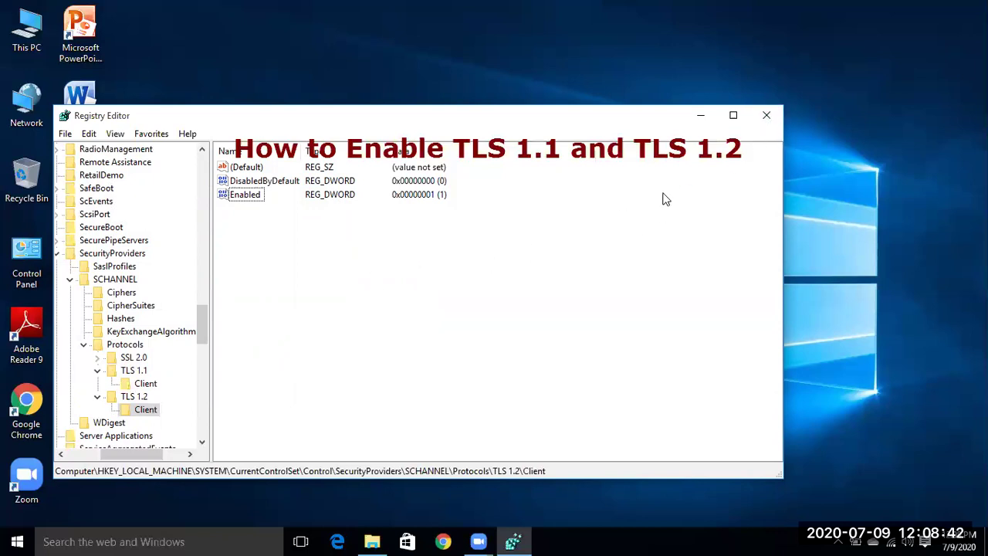
{"action": "left_click", "coordinate": [767, 116]}
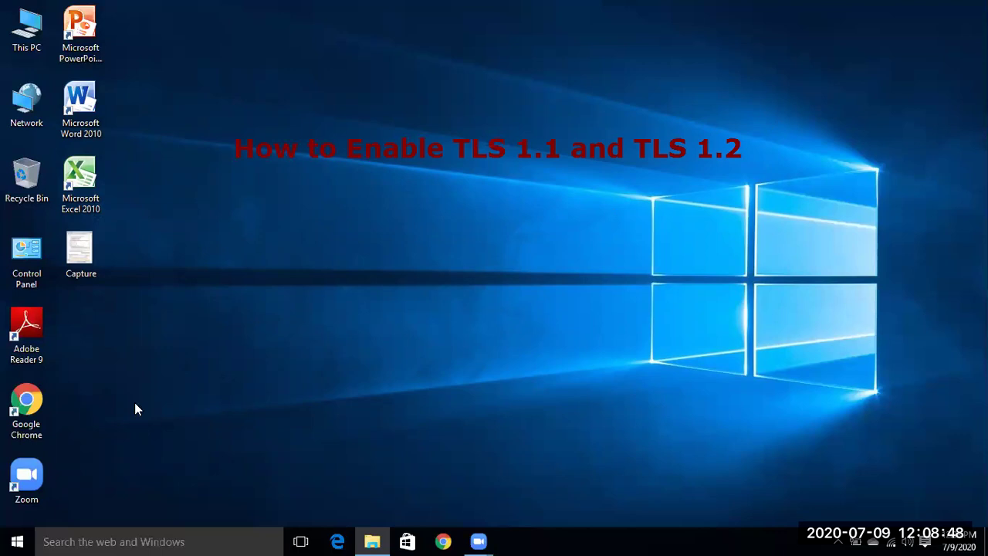
Step: Search Windows for "internet" and open Internet Options
{"action": "left_click", "coordinate": [111, 538]}
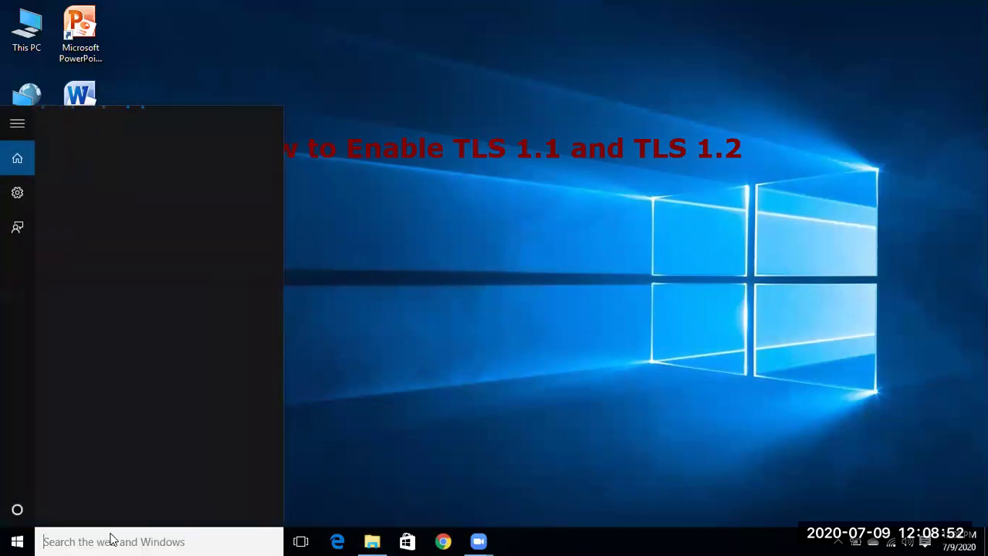
{"action": "type", "text": "inte"}
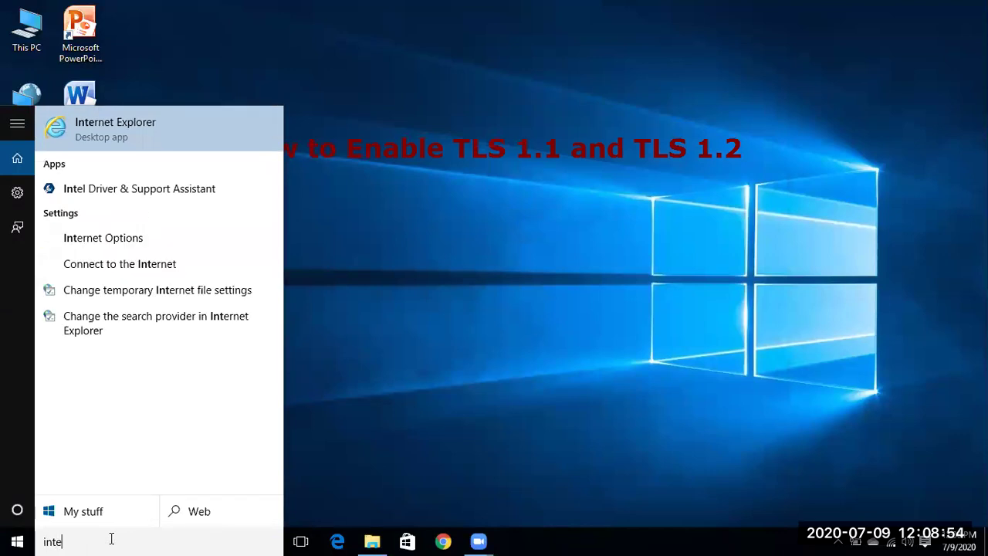
{"action": "type", "text": "rnet"}
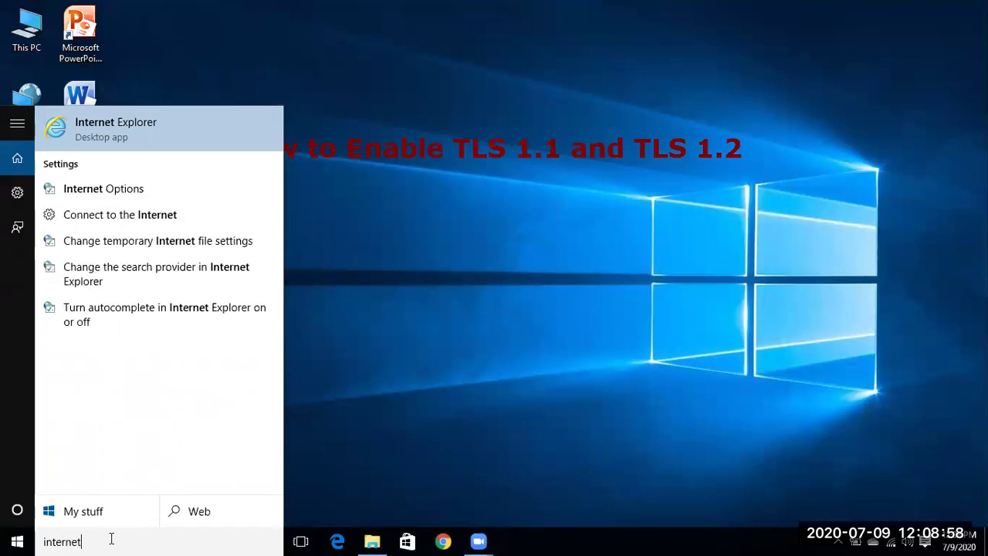
{"action": "left_click", "coordinate": [142, 191]}
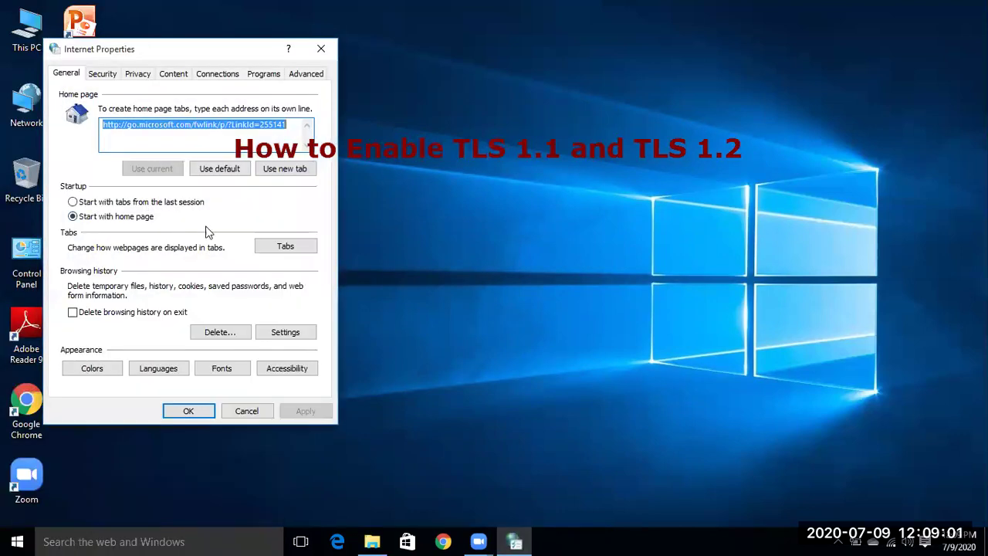
Step: Enable Use TLS 1.1 and Use TLS 1.2 in the advanced internet settings, then apply the changes and close the dialog
{"action": "left_click", "coordinate": [308, 75]}
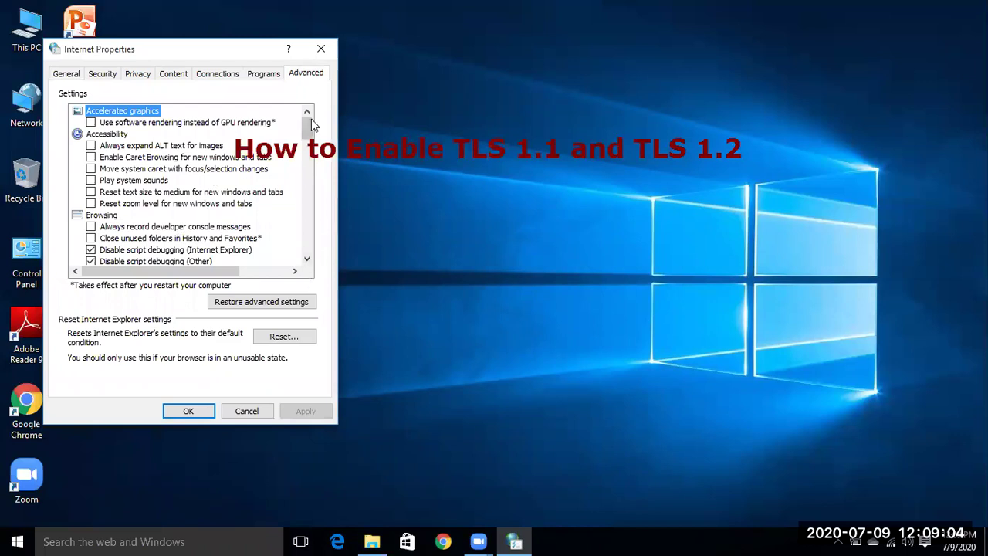
{"action": "left_click_drag", "start_coordinate": [308, 123], "coordinate": [318, 240]}
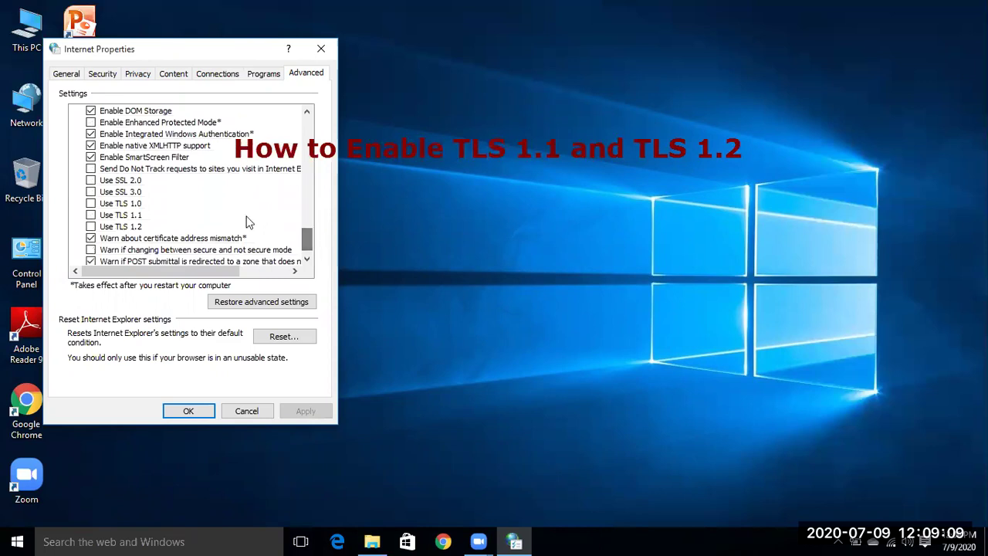
{"action": "left_click", "coordinate": [91, 216]}
{"action": "left_click", "coordinate": [91, 227]}
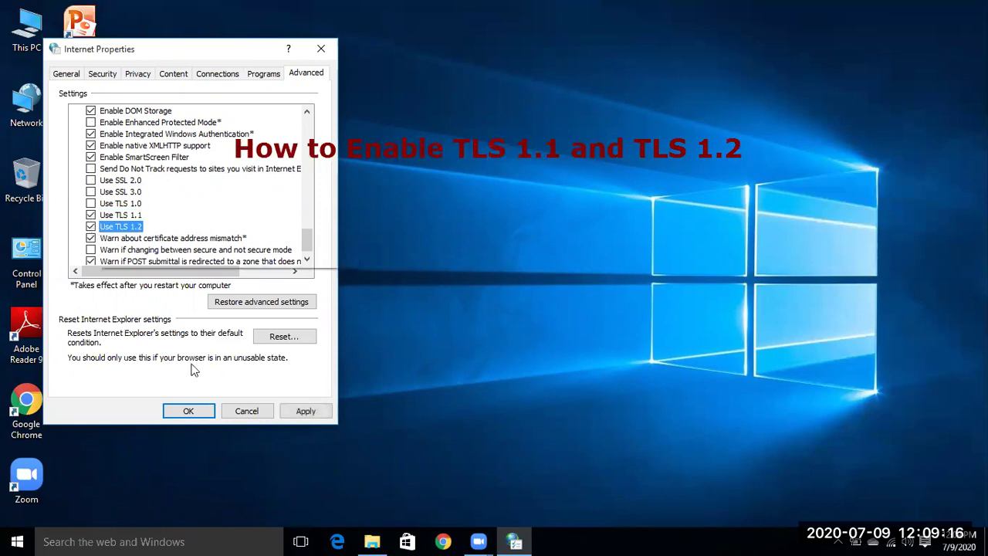
{"action": "left_click", "coordinate": [305, 412]}
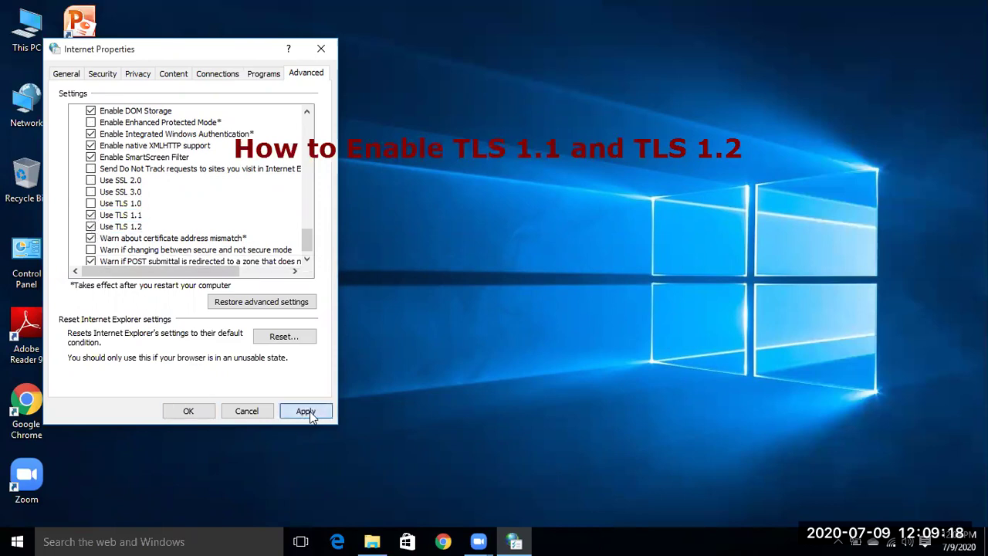
{"action": "left_click", "coordinate": [190, 411]}
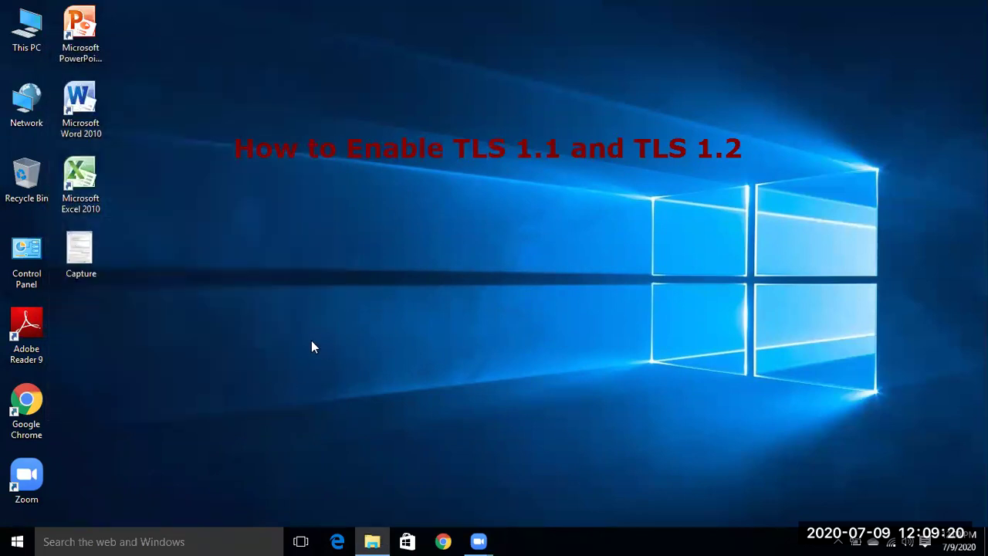